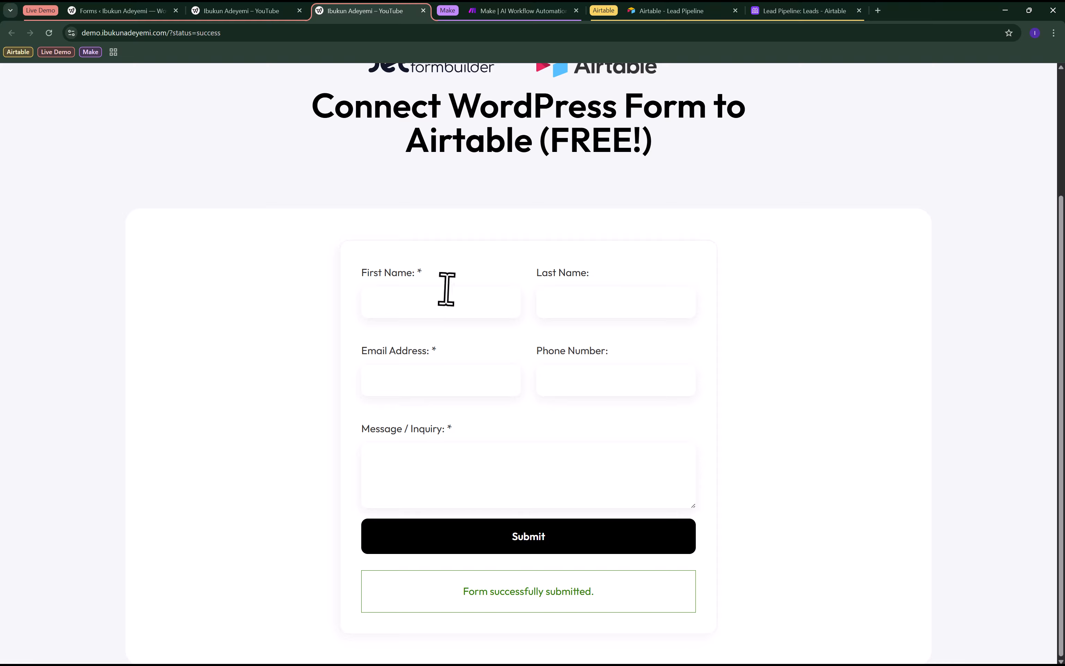
Review the WordPress, Make and Airtable Lead Pipeline pages used for the integration.
{"action": "left_click", "coordinate": [669, 14]}
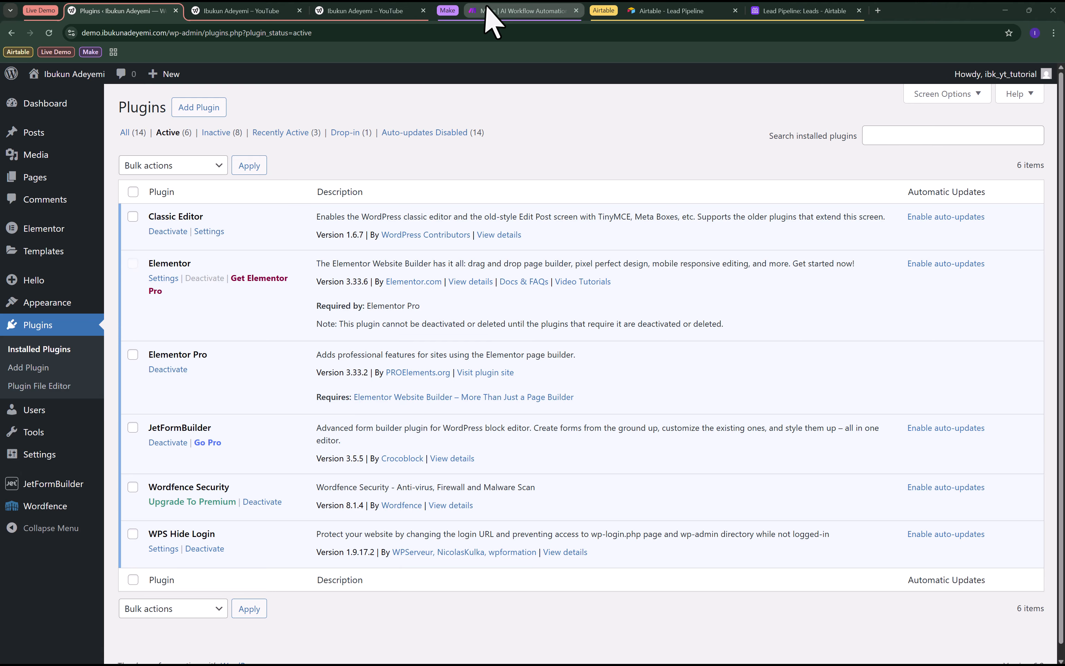
{"action": "left_click", "coordinate": [536, 15]}
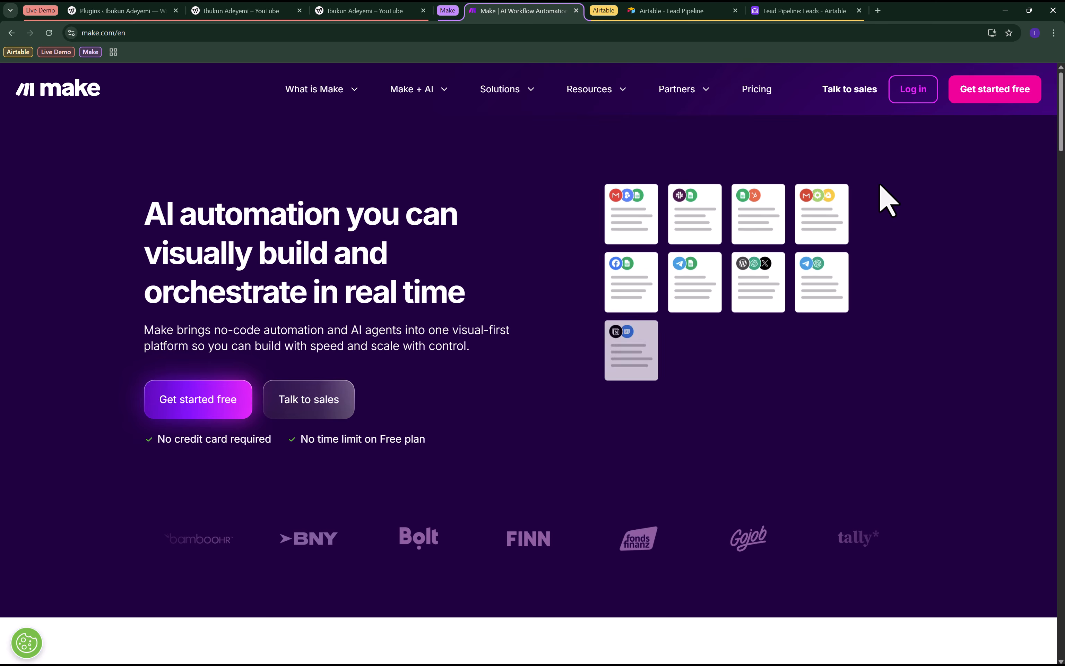
{"action": "left_click", "coordinate": [693, 11]}
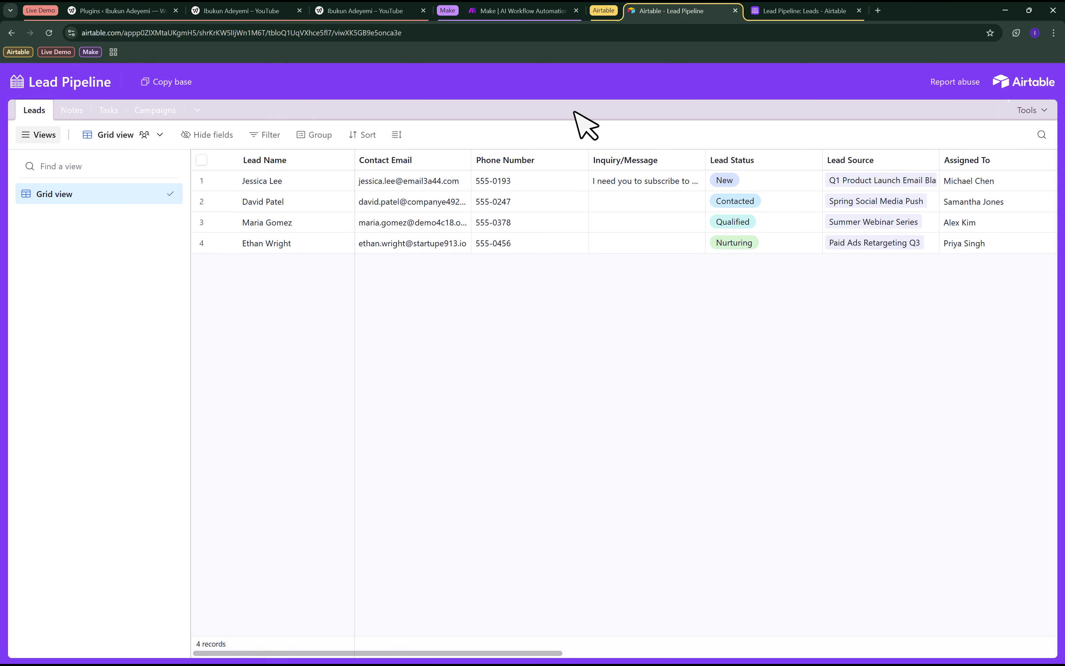
Switch to Make and create a new scenario.
{"action": "left_click", "coordinate": [518, 11]}
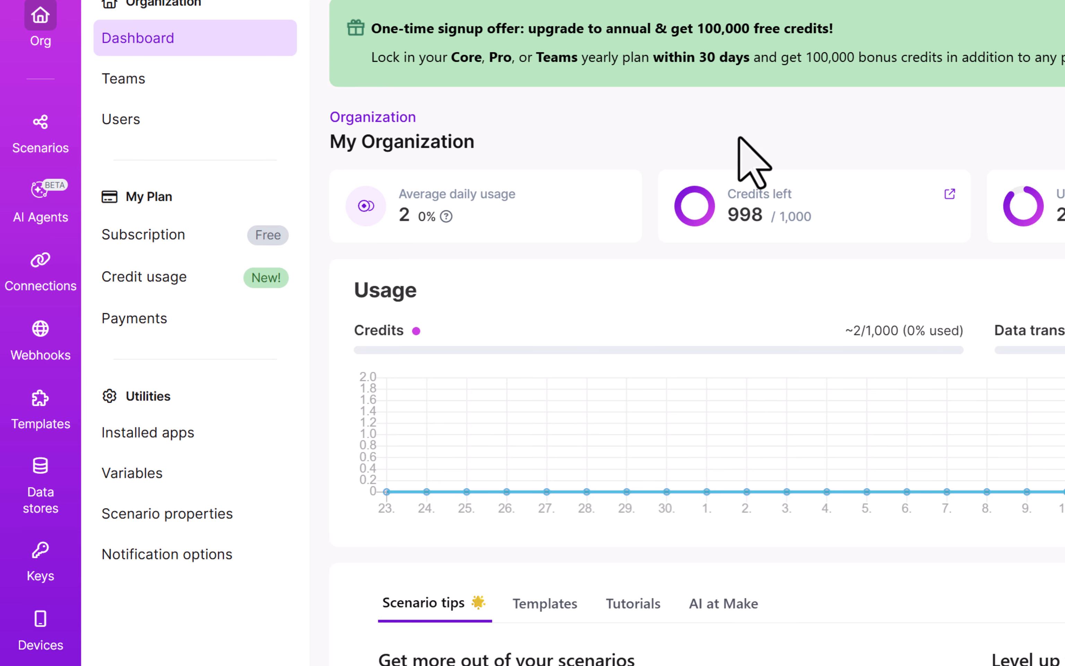
{"action": "left_click", "coordinate": [41, 132]}
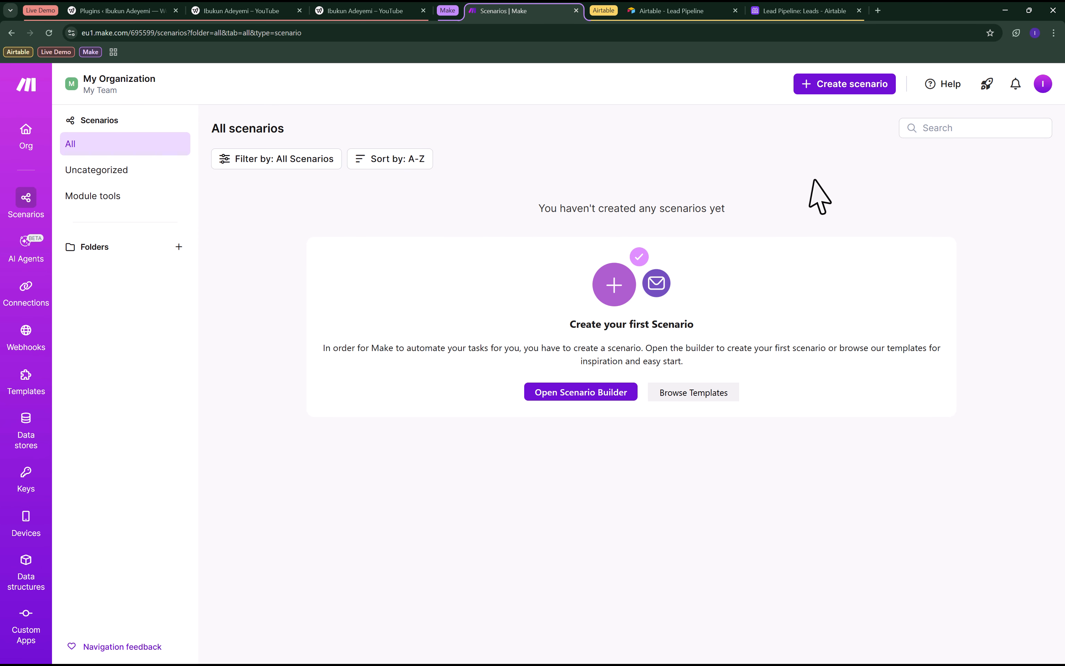
{"action": "left_click", "coordinate": [844, 90]}
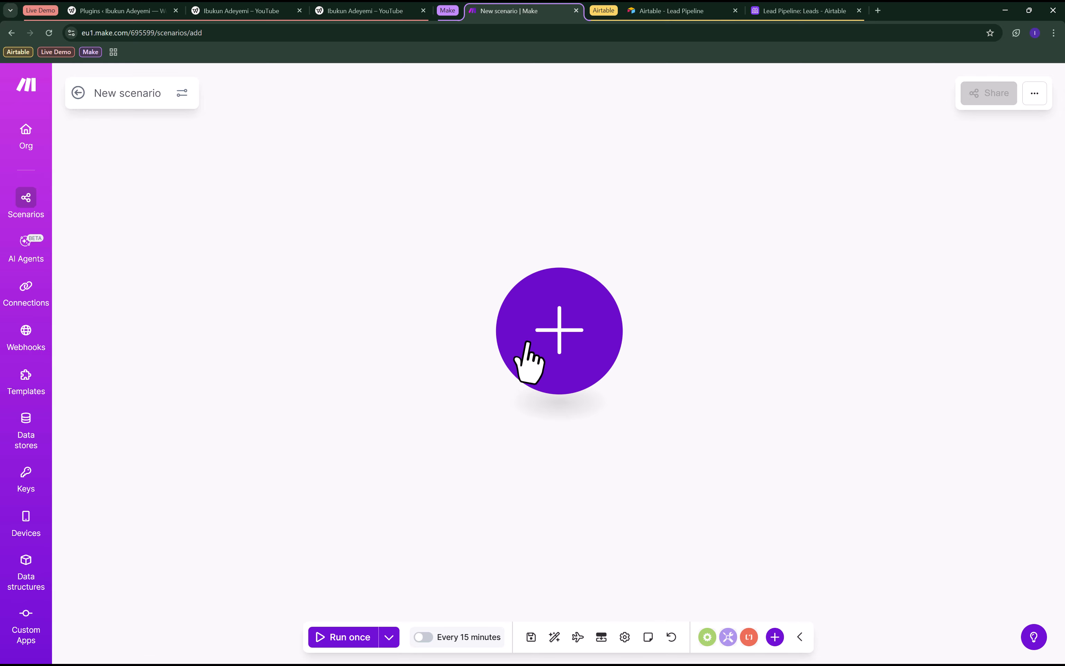
Search the modules for "webhook" and add a Custom webhook module as the scenario's trigger.
{"action": "left_click", "coordinate": [554, 327]}
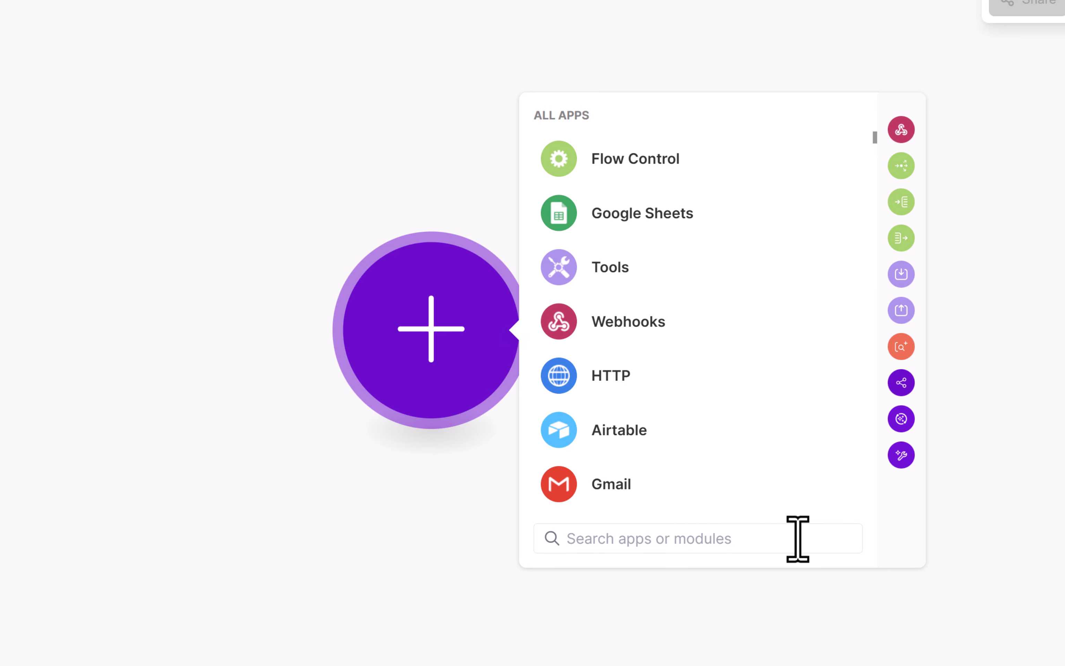
{"action": "type", "text": "webhook"}
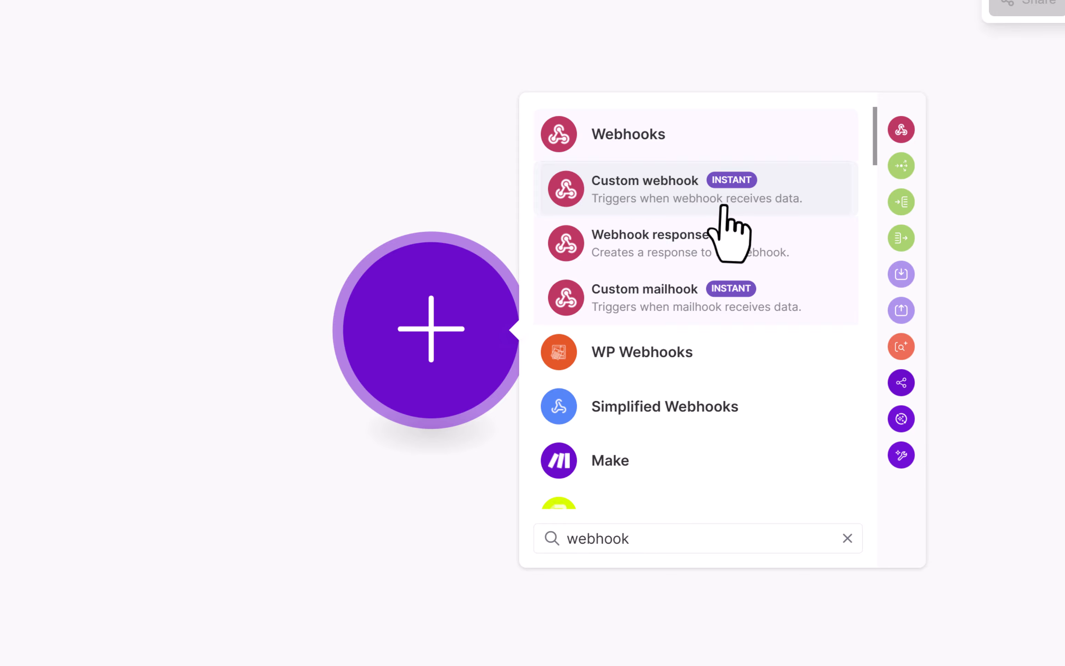
{"action": "left_click", "coordinate": [661, 201]}
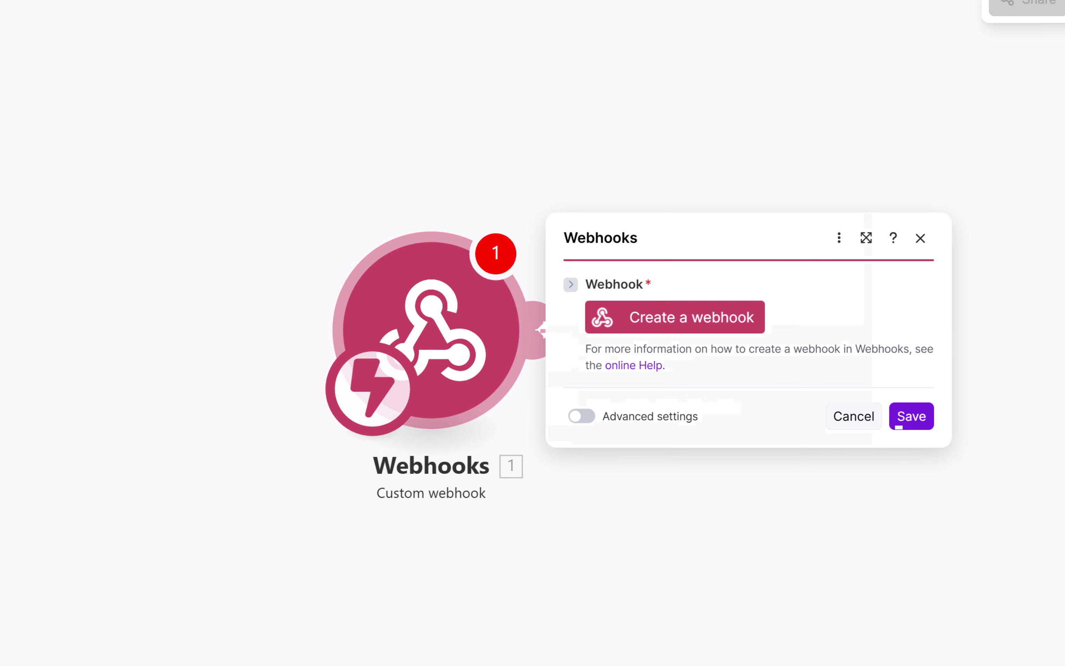
Create a webhook named "Data From JFB" for the trigger module and save it.
{"action": "left_click", "coordinate": [753, 324]}
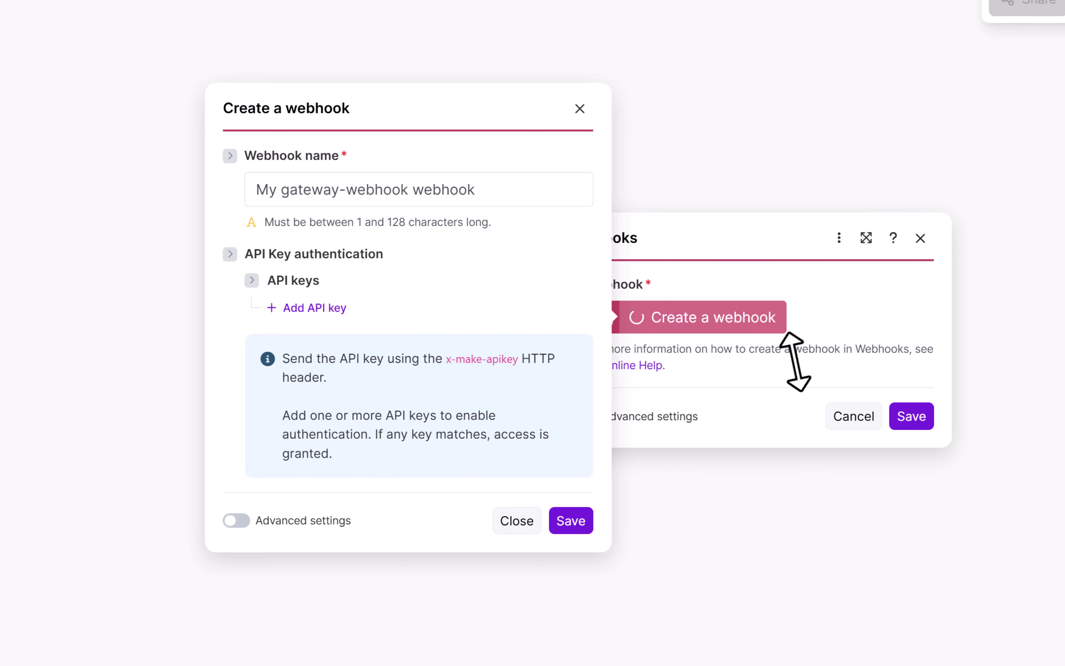
{"action": "triple_click", "coordinate": [506, 190]}
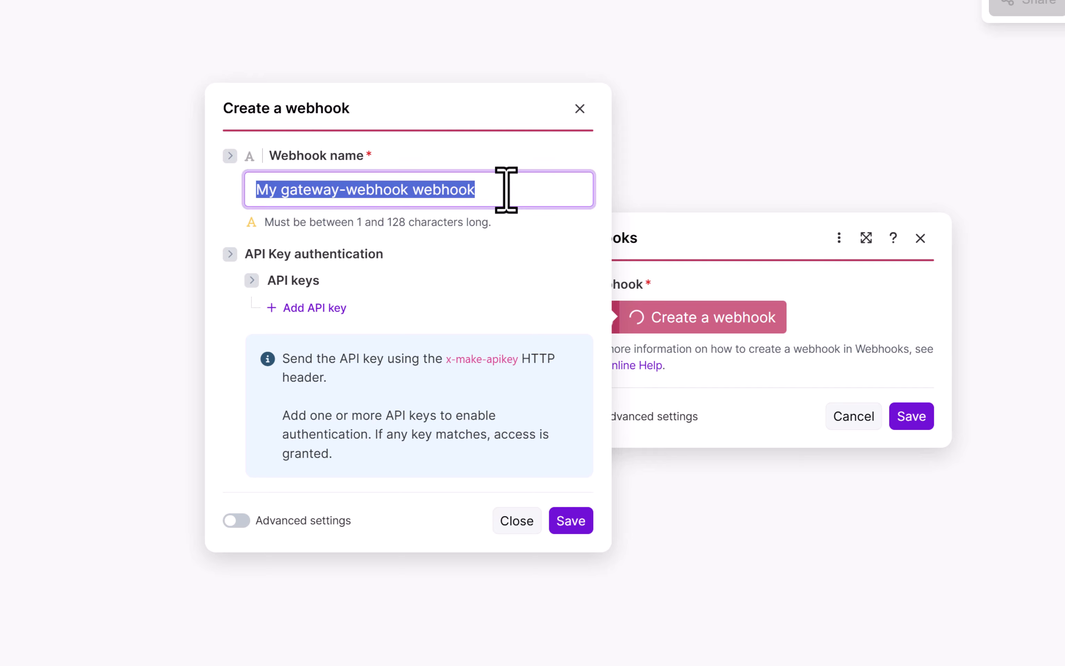
{"action": "type", "text": "Data From JFB"}
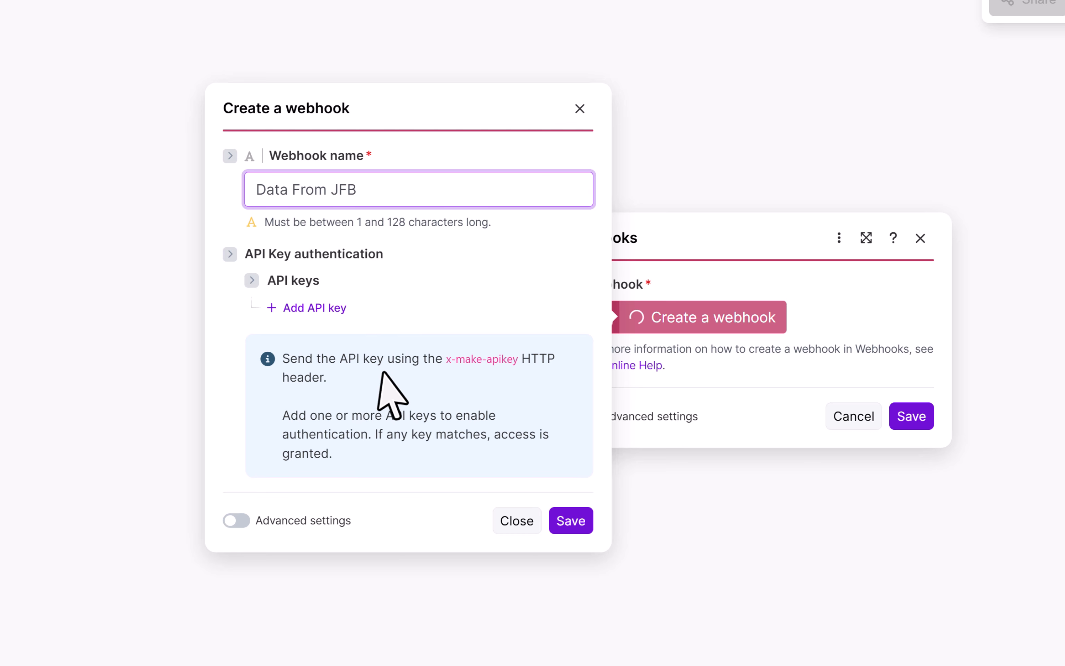
{"action": "left_click", "coordinate": [569, 519]}
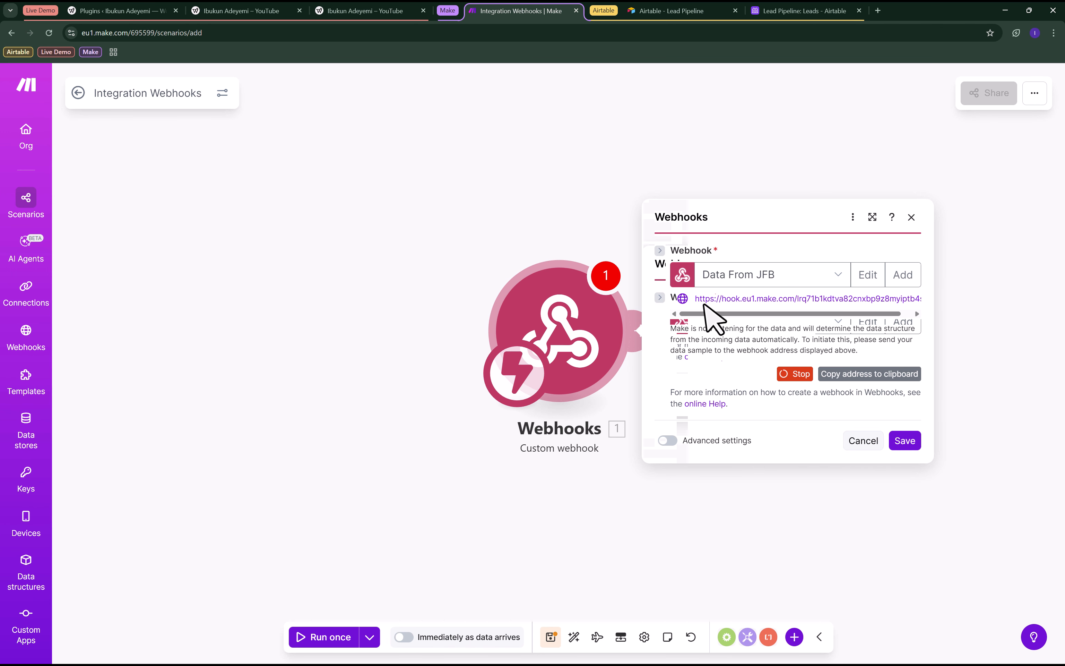
Copy the address of the Data From JFB webhook to the clipboard.
{"action": "left_click_drag", "start_coordinate": [693, 299], "coordinate": [929, 303]}
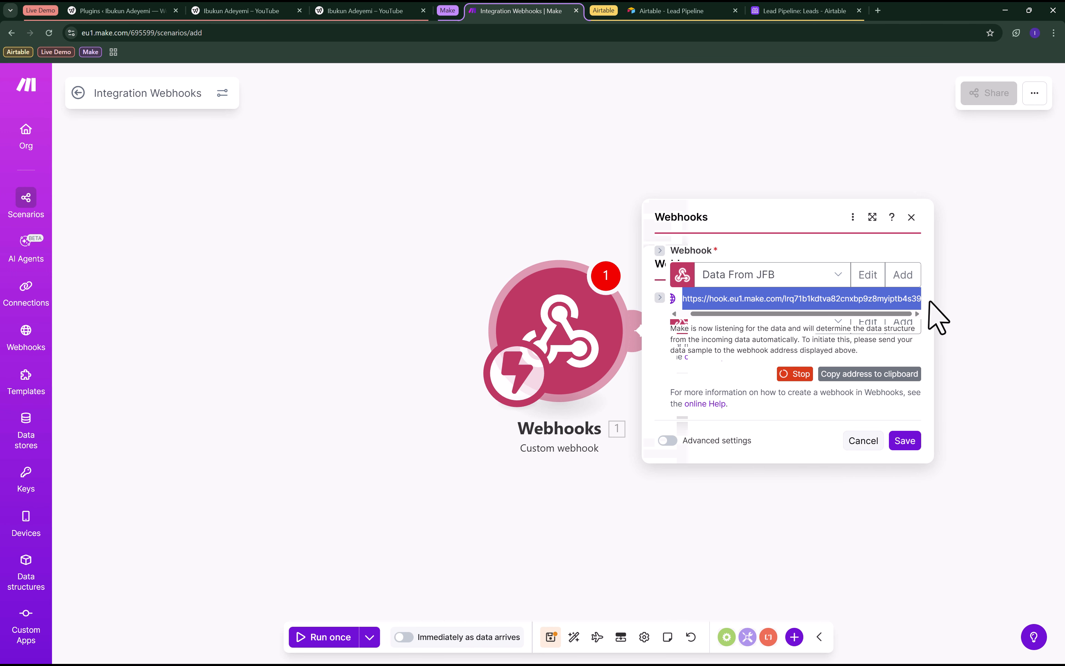
{"action": "left_click", "coordinate": [870, 375]}
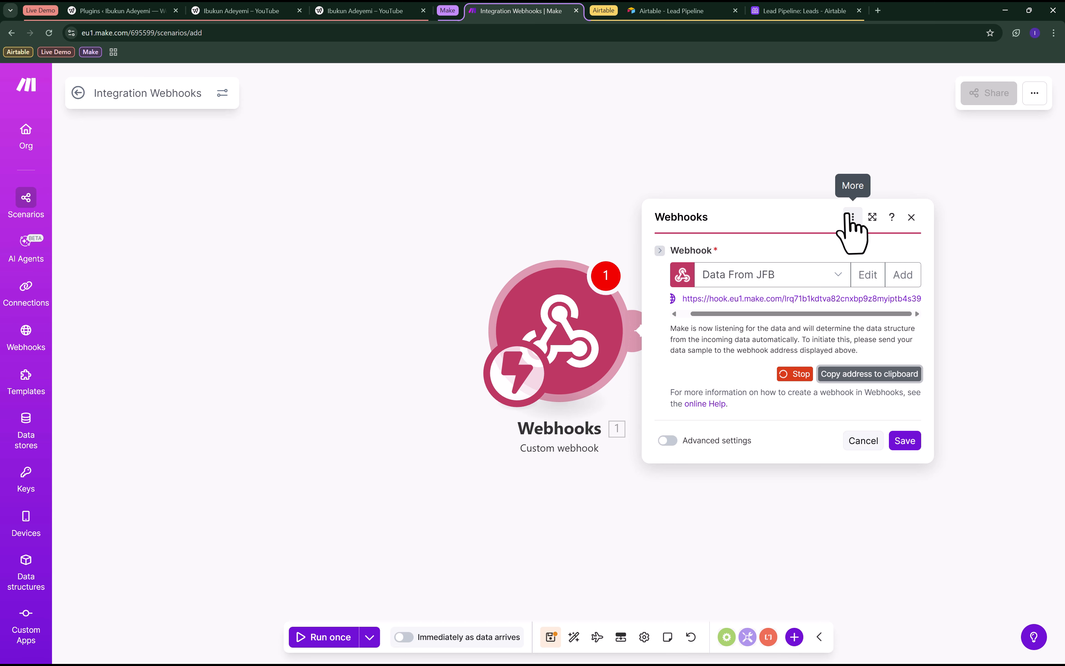
{"action": "triple_click", "coordinate": [786, 303]}
{"action": "key", "text": "ctrl+c"}
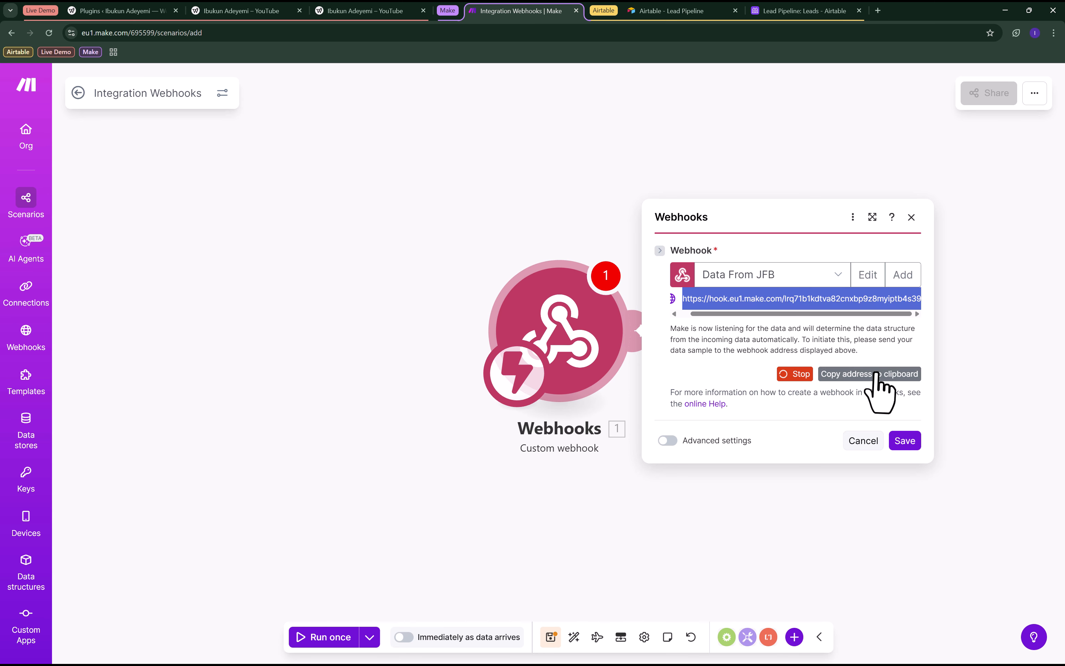
{"action": "left_click", "coordinate": [873, 374]}
{"action": "left_click", "coordinate": [874, 375]}
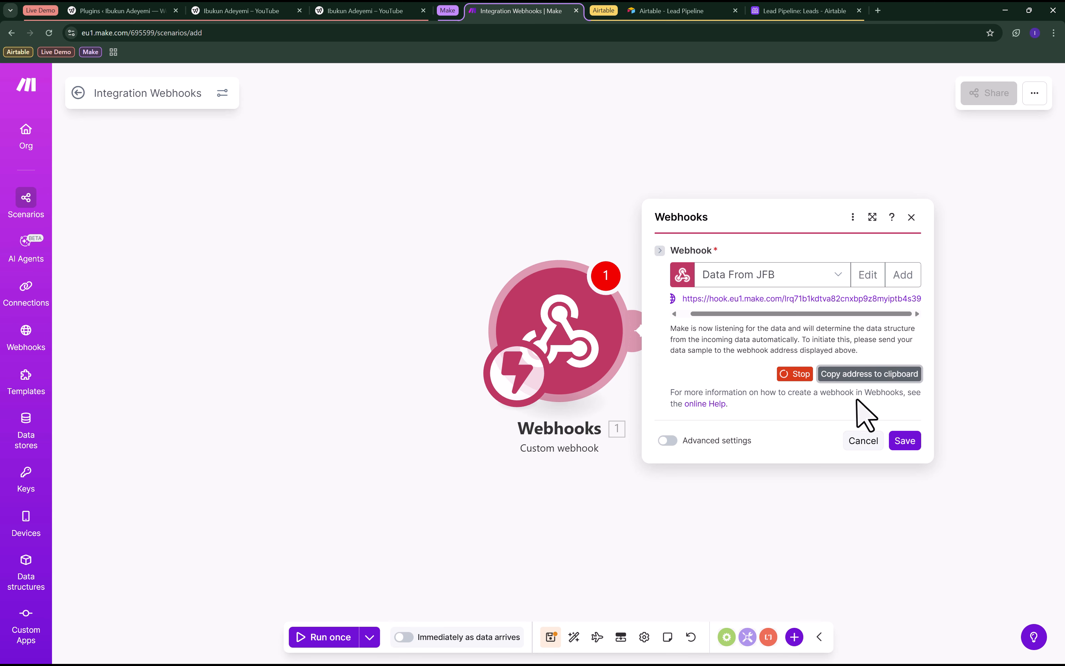
Switch to the WordPress admin and open JetFormBuilder's Lead Capture Form for editing.
{"action": "left_click", "coordinate": [143, 11]}
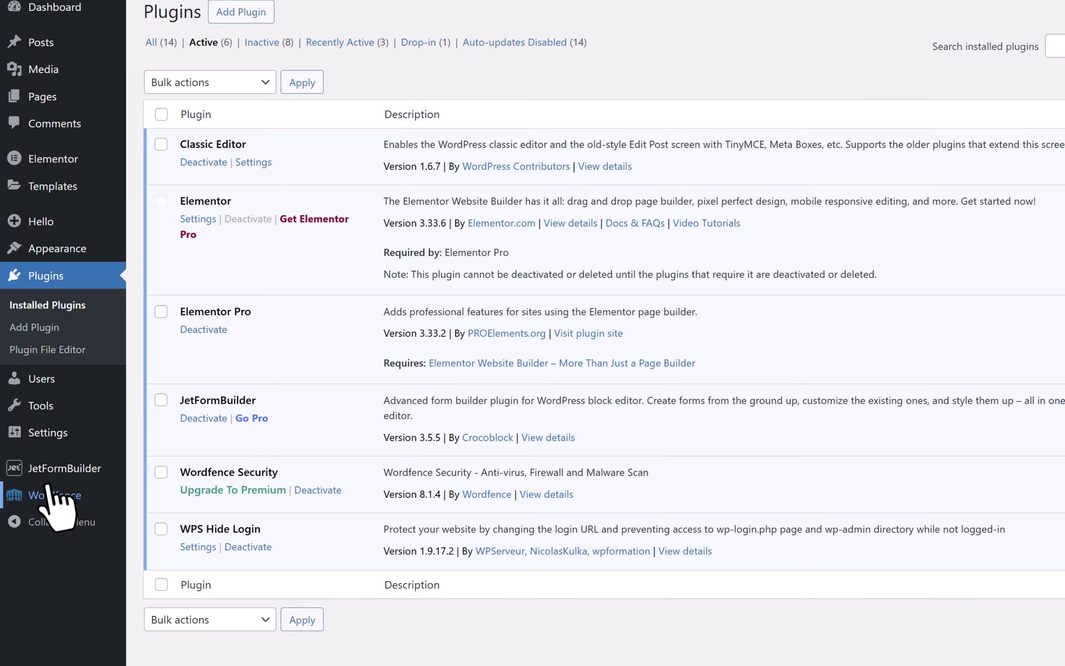
{"action": "mouse_move", "coordinate": [53, 468]}
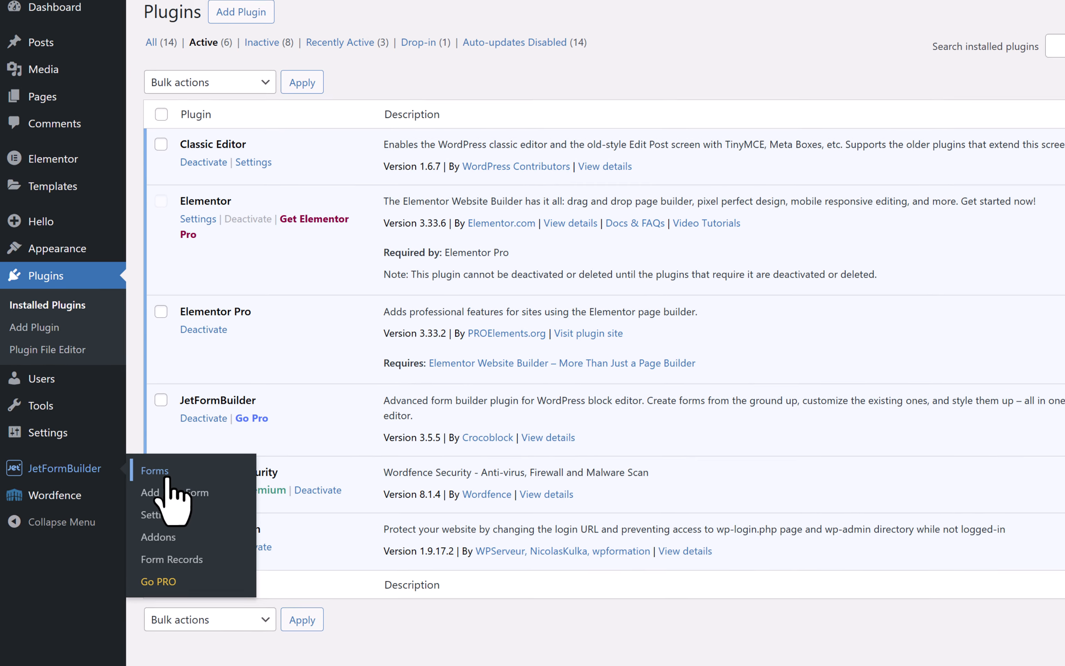
{"action": "left_click", "coordinate": [166, 475]}
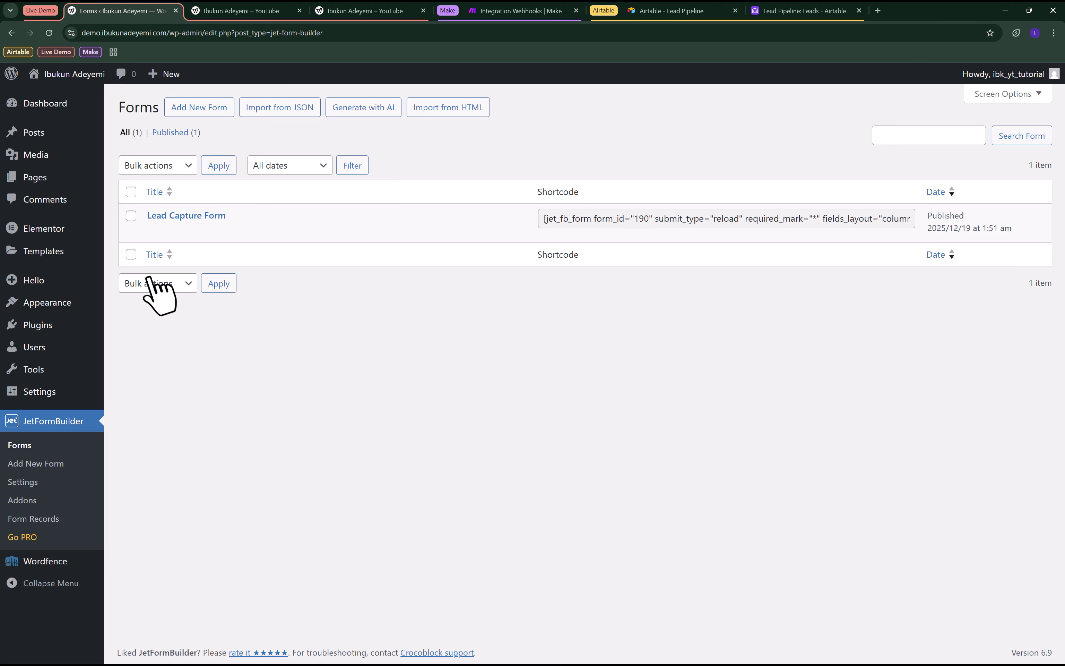
{"action": "left_click", "coordinate": [154, 231]}
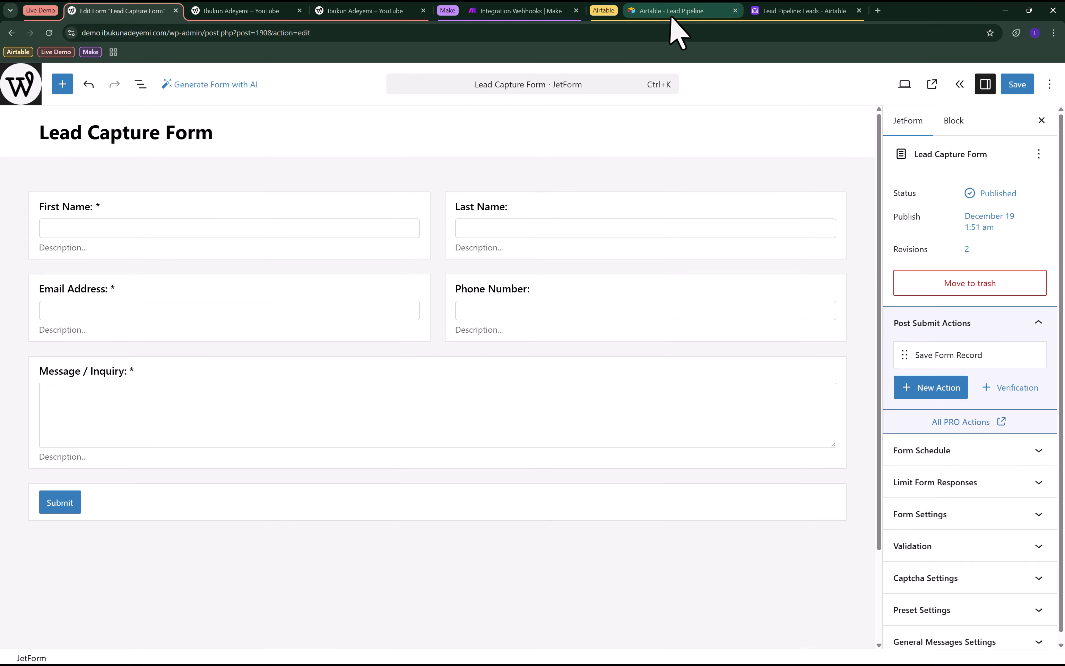
Check the Leads columns in Airtable, and add a Call Webhook post-submit action to the Lead Capture Form.
{"action": "left_click", "coordinate": [676, 11]}
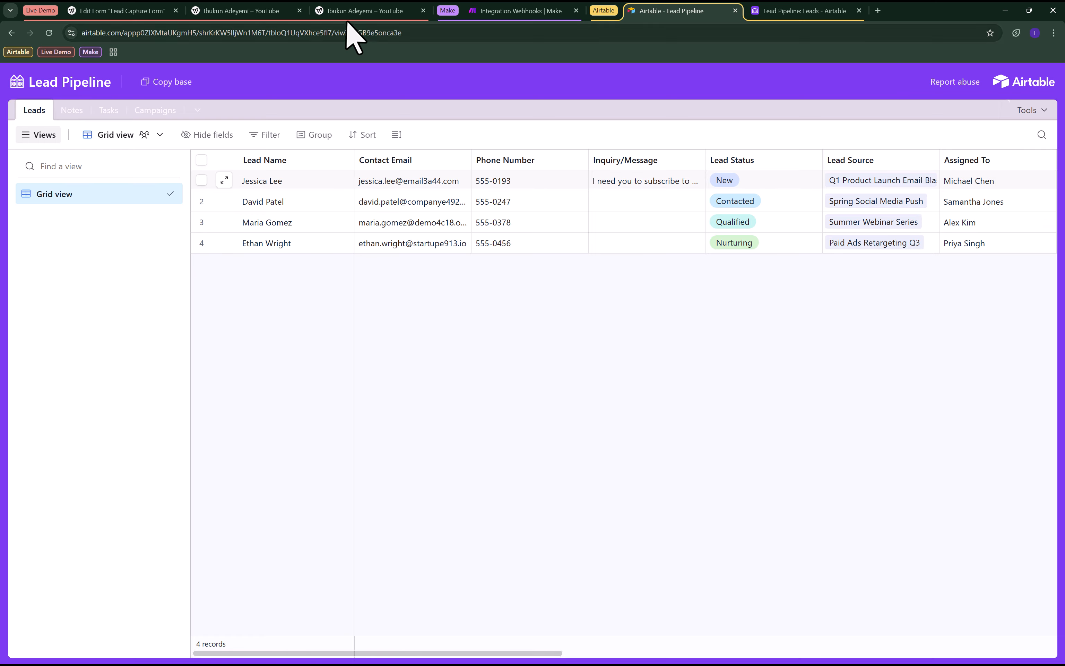
{"action": "left_click", "coordinate": [122, 11]}
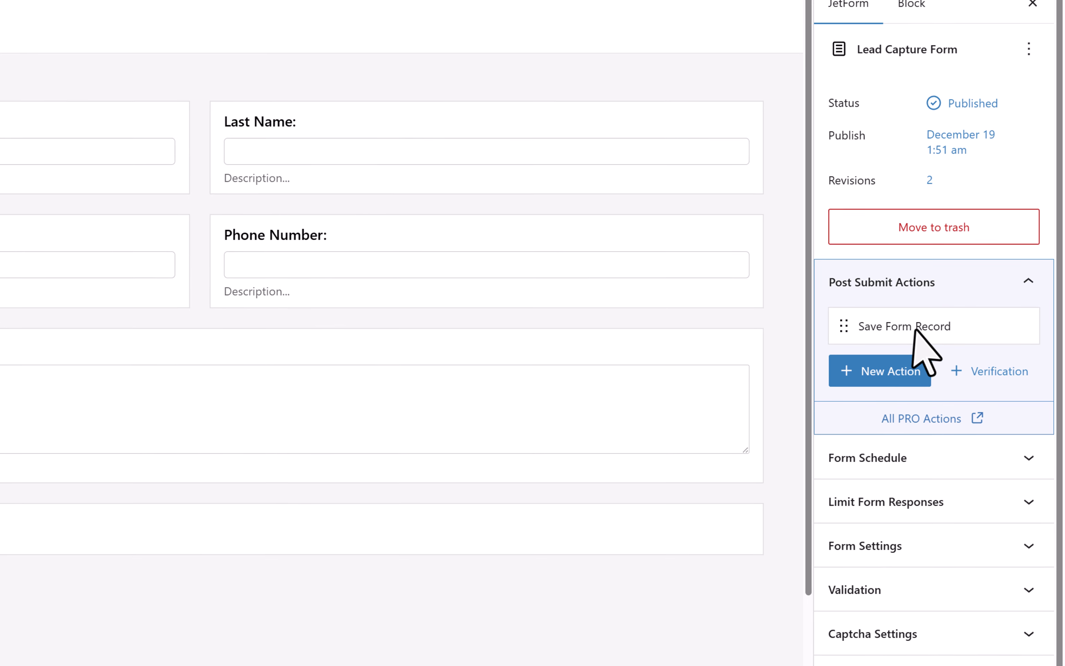
{"action": "mouse_move", "coordinate": [915, 329]}
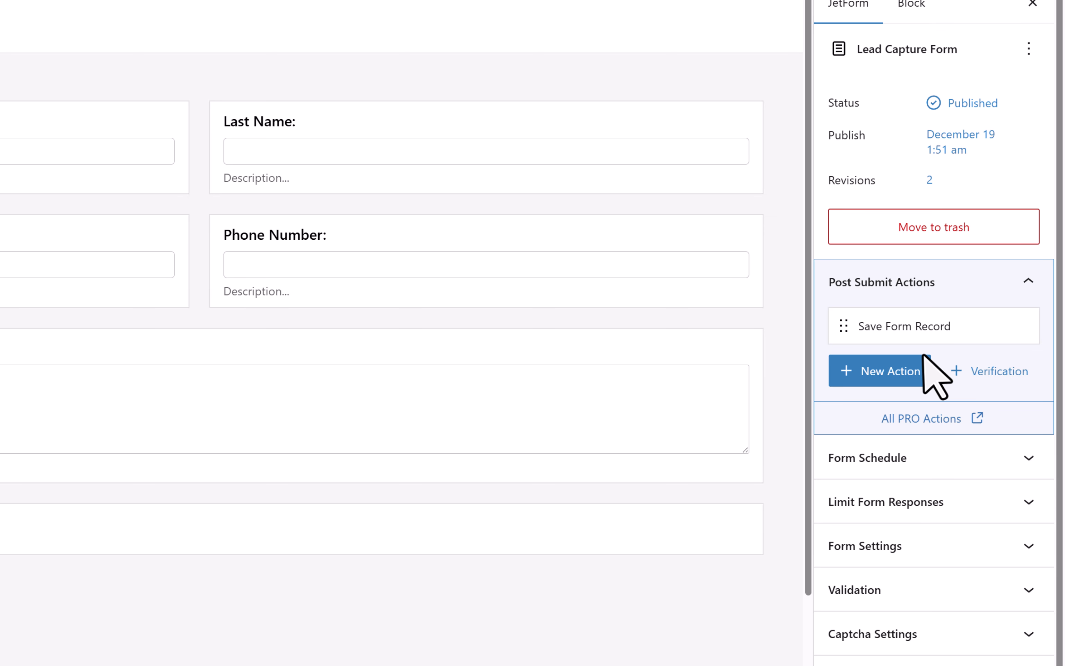
{"action": "left_click", "coordinate": [892, 372]}
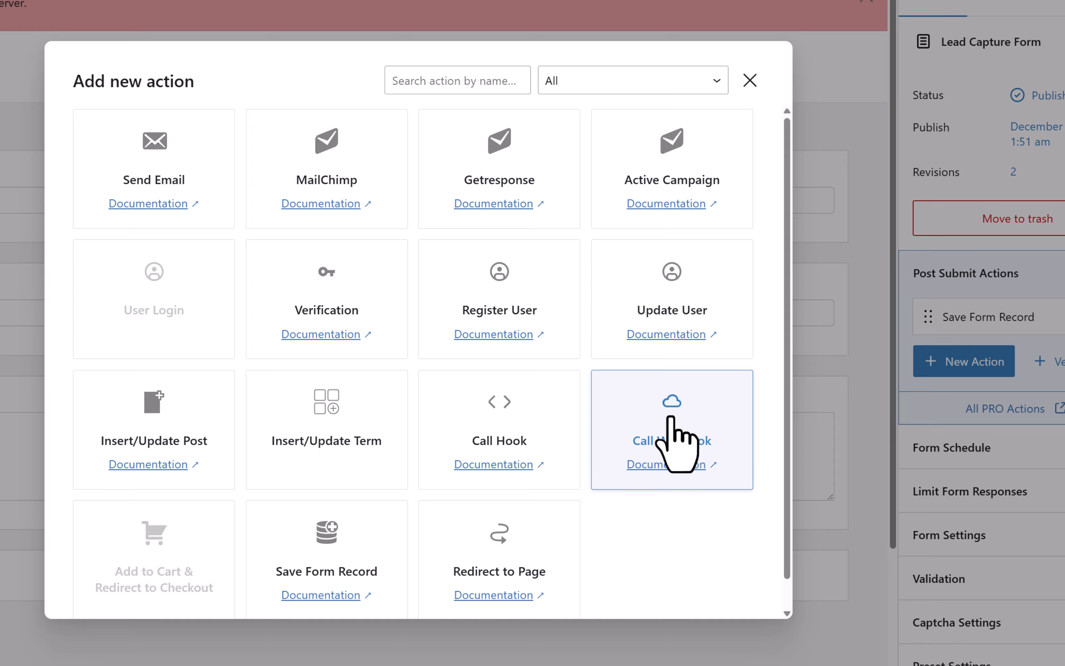
{"action": "left_click", "coordinate": [672, 418]}
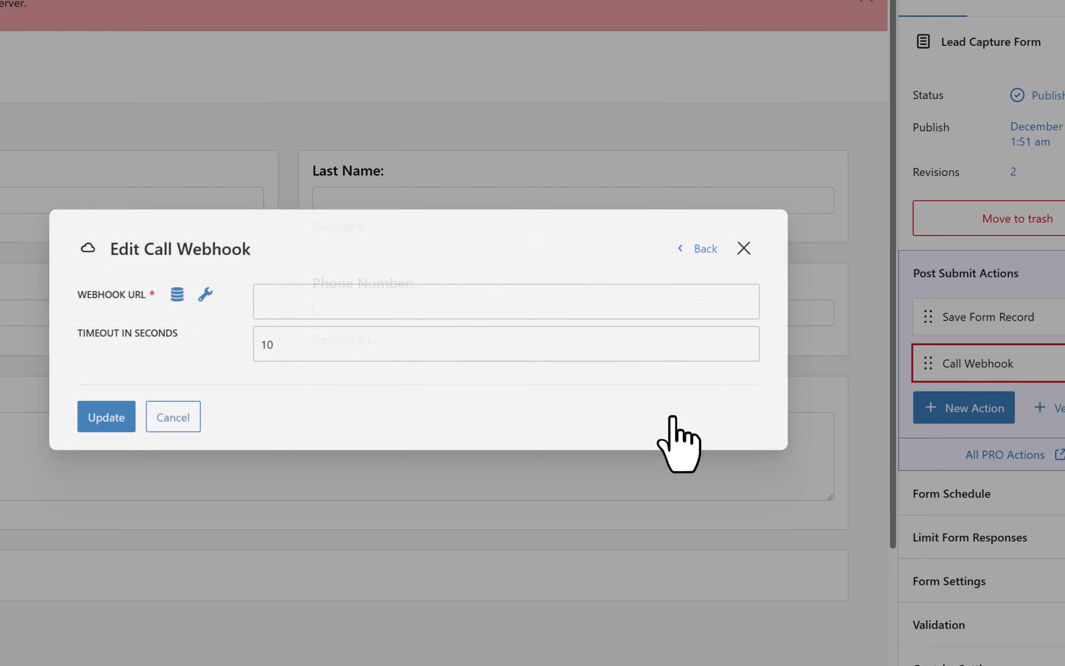
Paste the copied Make address as the action's webhook URL, update the action and save the form.
{"action": "left_click", "coordinate": [416, 301]}
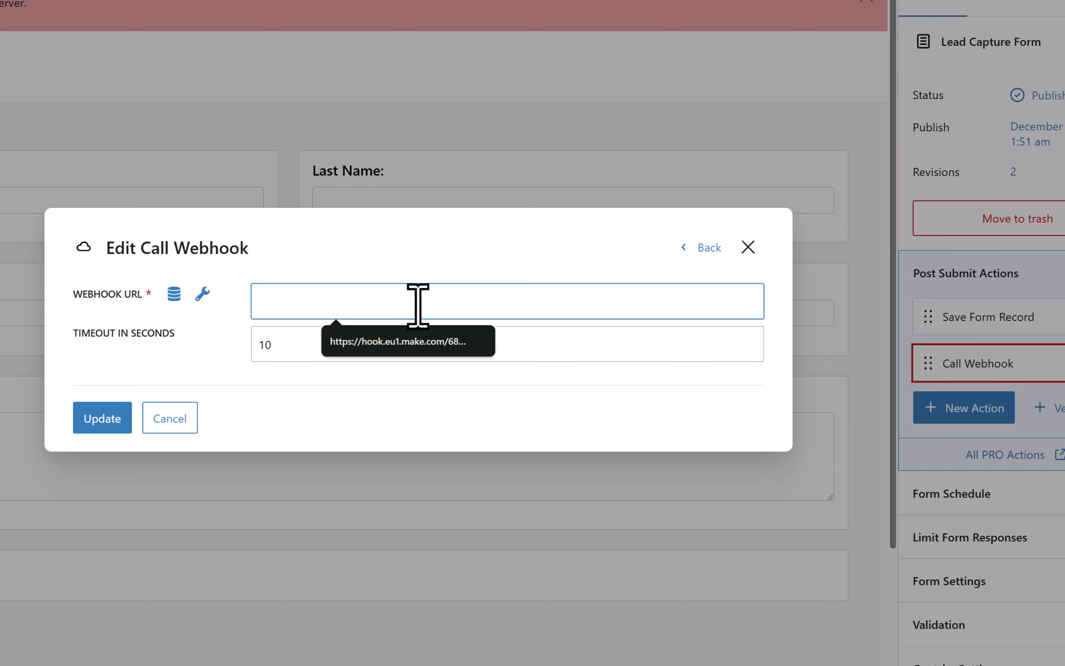
{"action": "key", "text": "ctrl+v"}
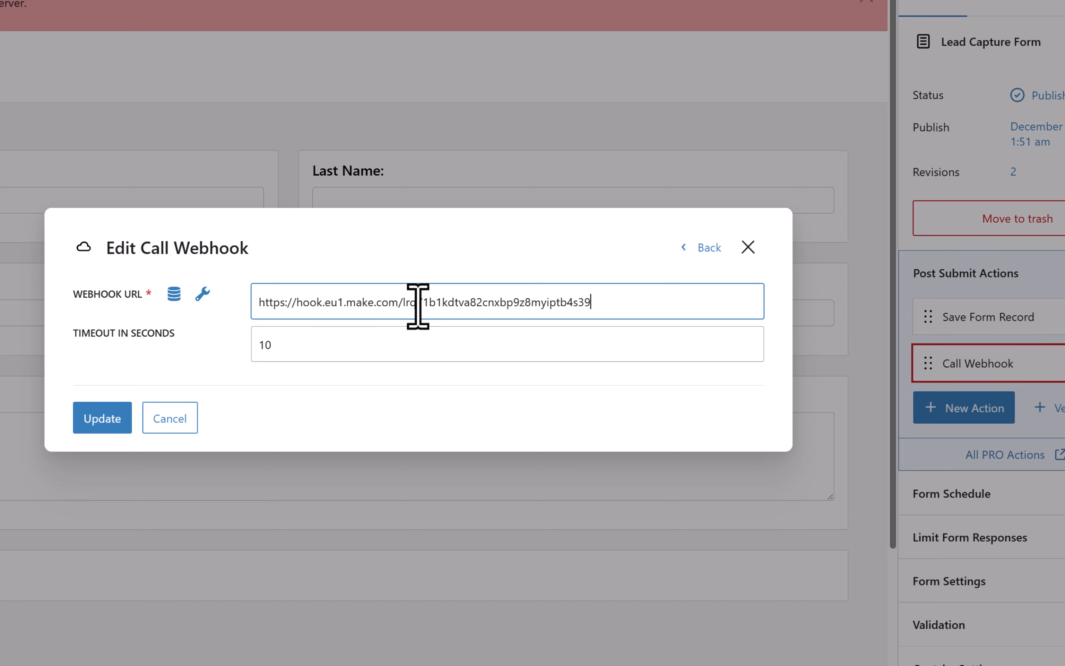
{"action": "left_click", "coordinate": [118, 423]}
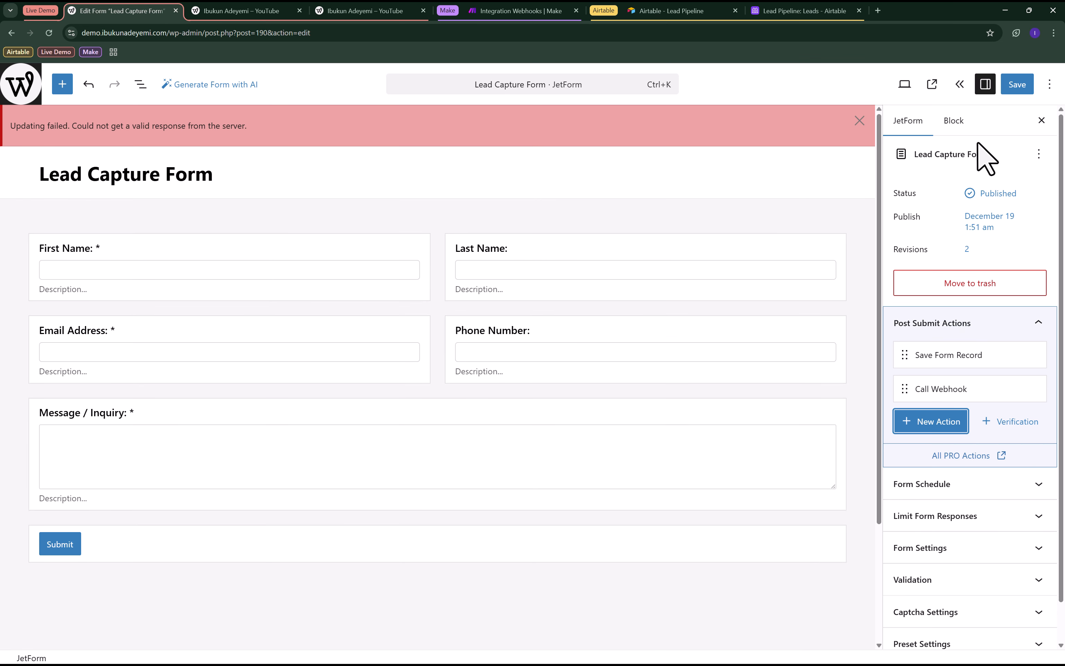
{"action": "left_click", "coordinate": [1017, 86]}
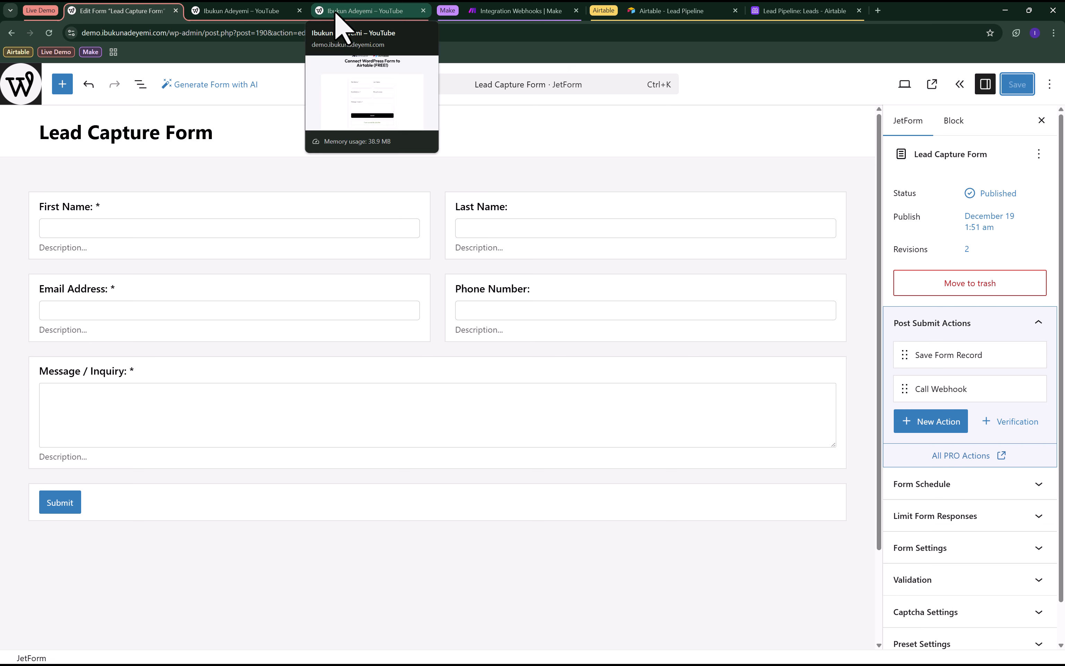
Reload the live demo form page without the status=success parameter in its address.
{"action": "left_click", "coordinate": [352, 11]}
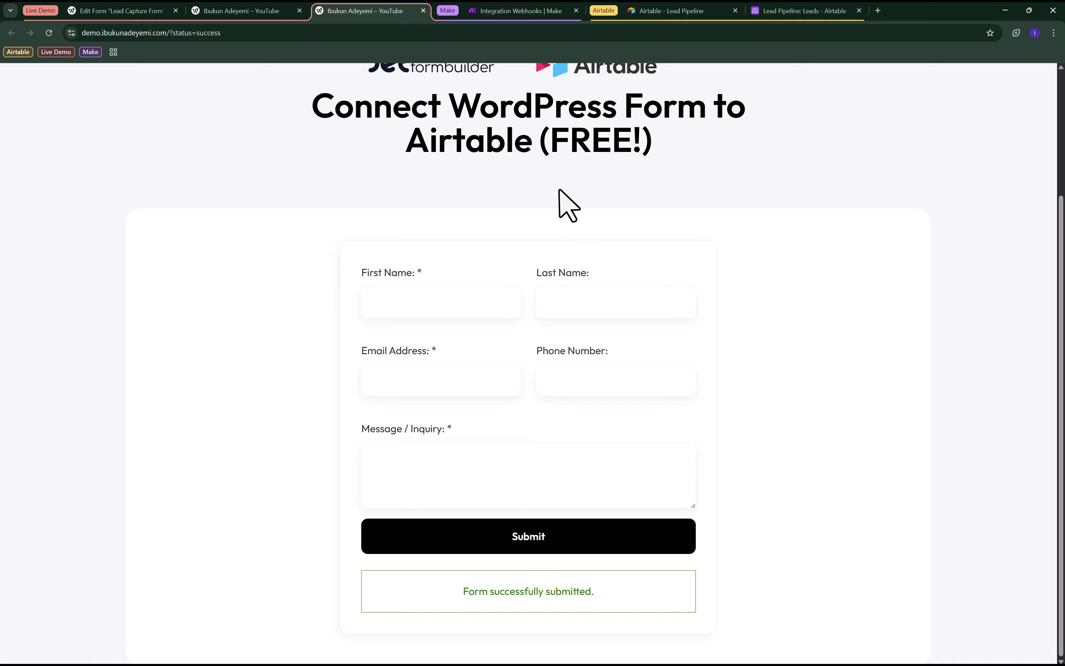
{"action": "scroll", "coordinate": [557, 197], "scroll_direction": "up", "scroll_amount": 2}
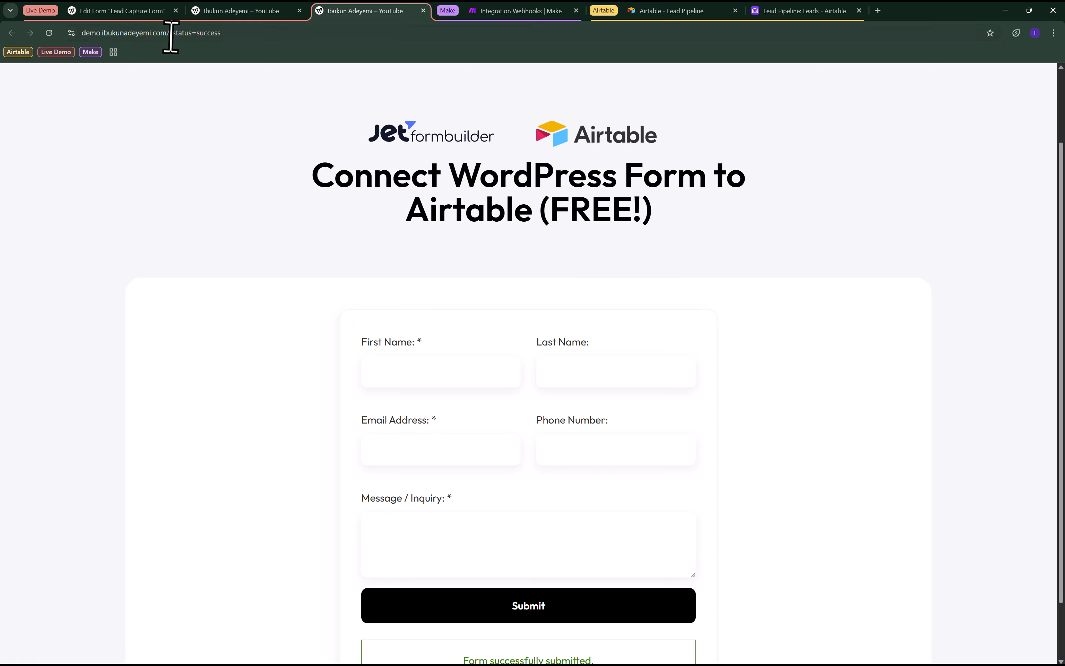
{"action": "left_click_drag", "start_coordinate": [171, 36], "coordinate": [445, 38]}
{"action": "key", "text": "BackSpace"}
{"action": "key", "text": "Return"}
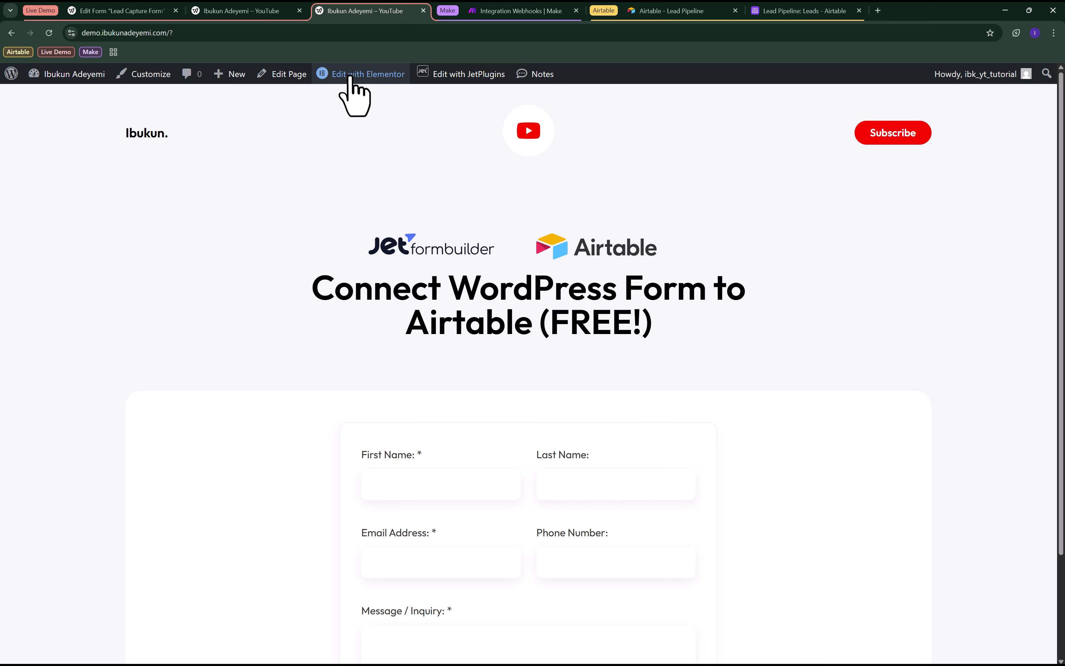
Edit the page with Elementor, place a JetForm widget above the existing form, and undo the placement.
{"action": "left_click", "coordinate": [348, 76]}
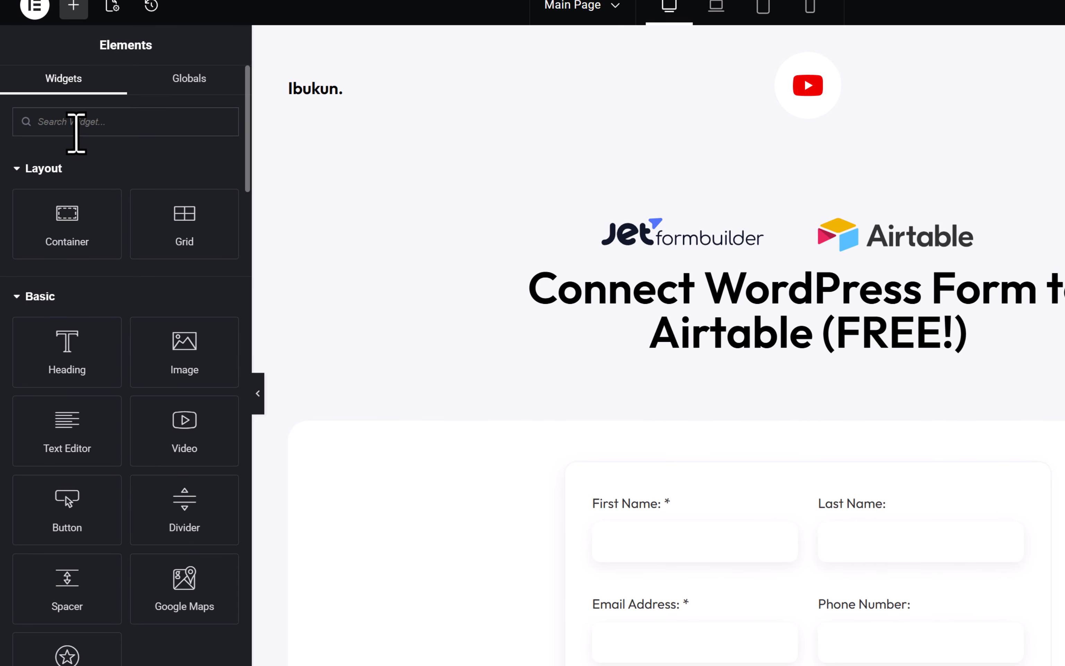
{"action": "left_click", "coordinate": [76, 132]}
{"action": "type", "text": "f"}
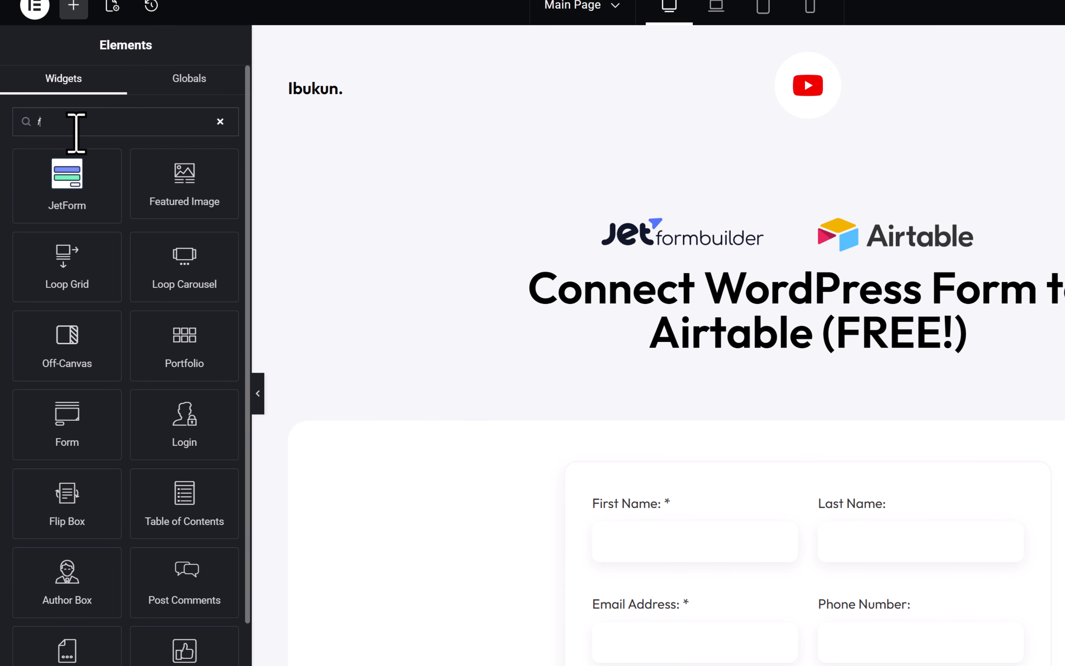
{"action": "type", "text": "o"}
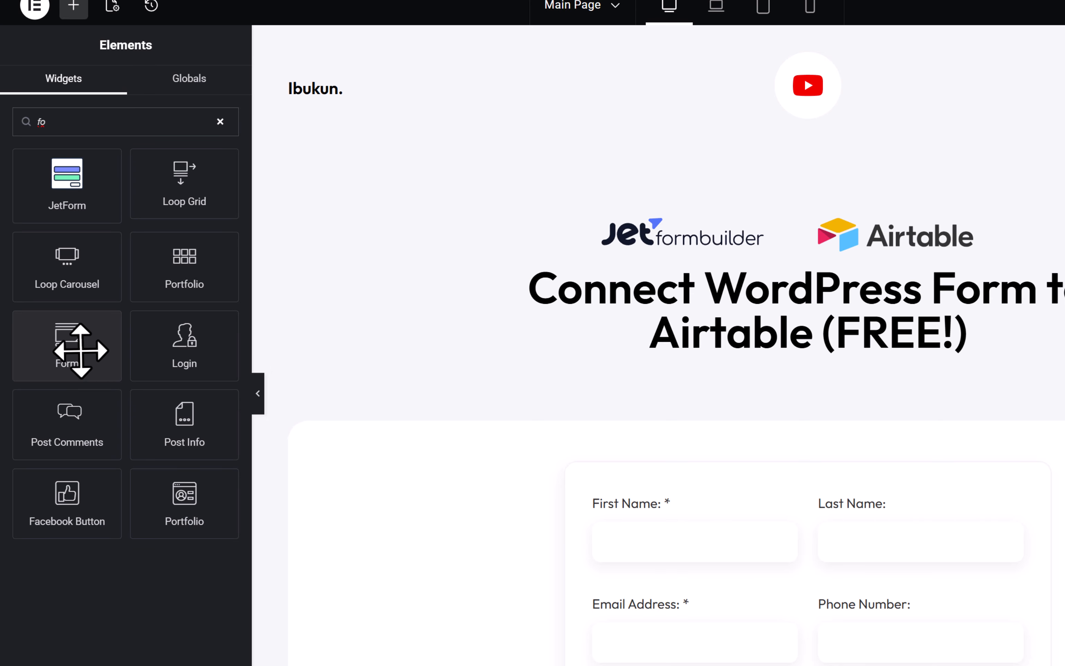
{"action": "left_click_drag", "start_coordinate": [67, 189], "coordinate": [728, 488]}
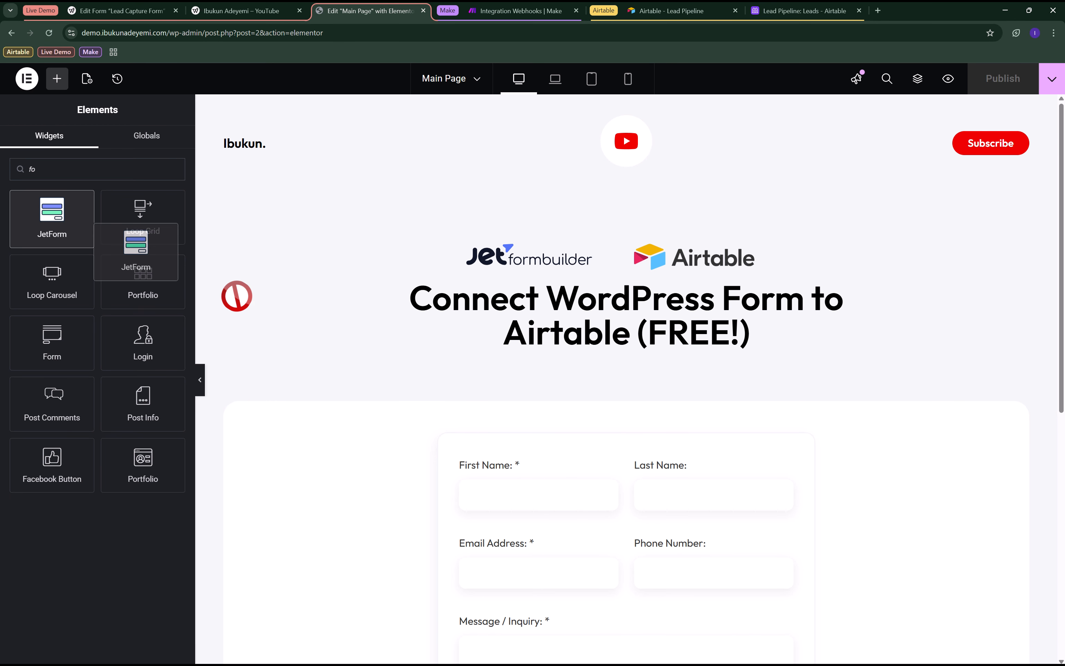
{"action": "left_click_drag", "start_coordinate": [566, 454], "coordinate": [560, 483]}
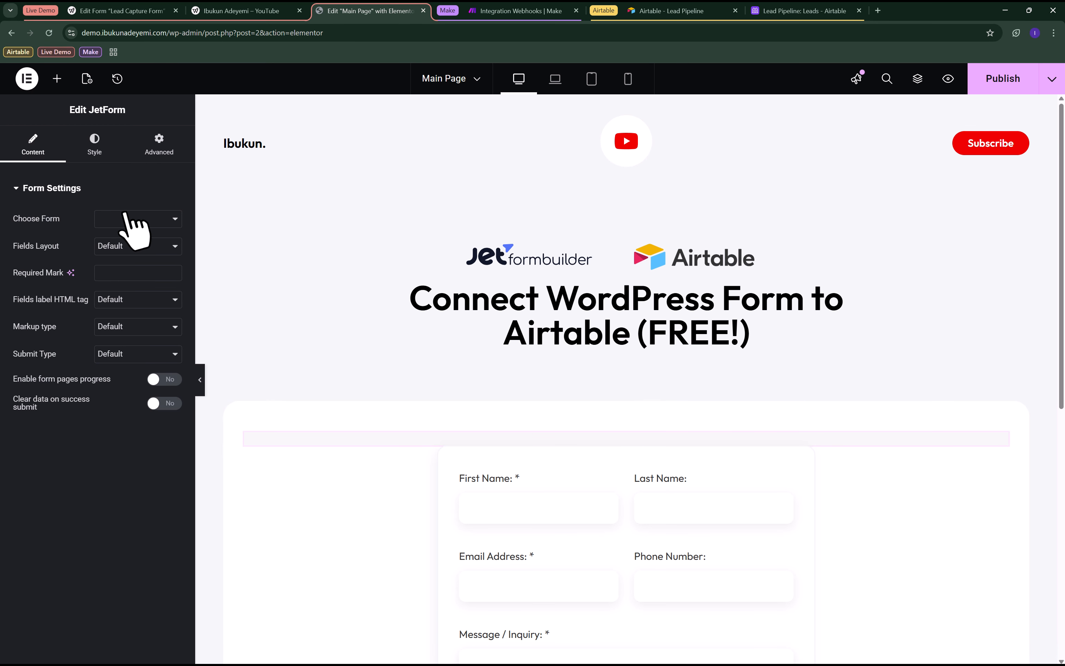
{"action": "key", "text": "ctrl+z"}
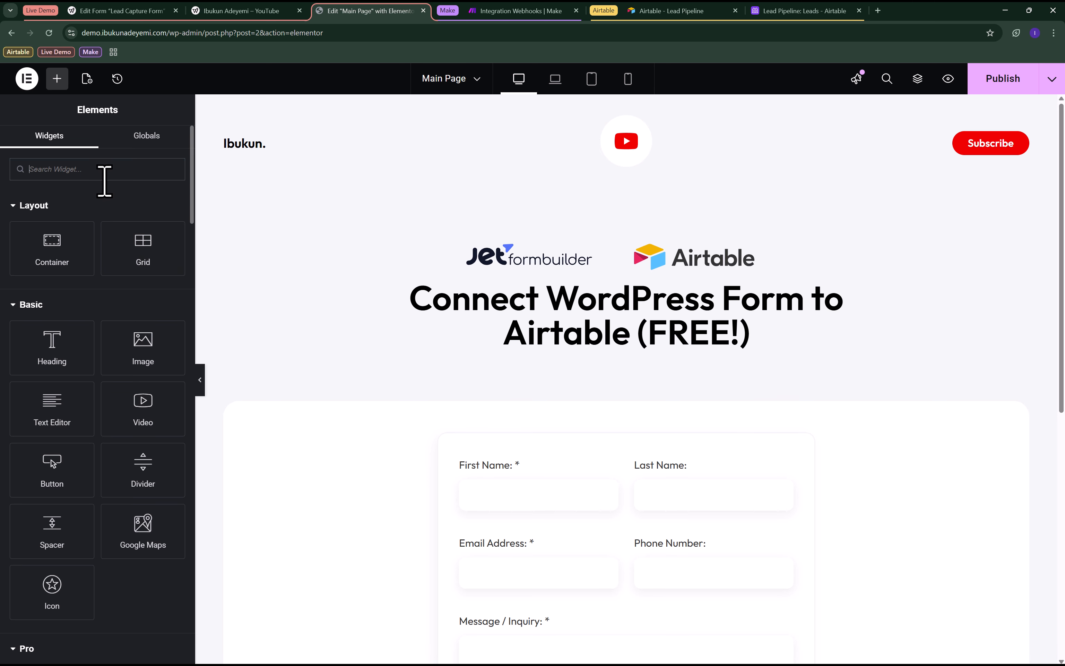
Add an Elementor Form widget above the existing form, add a Webhook action after submit, and show the webhook settings.
{"action": "type", "text": "form"}
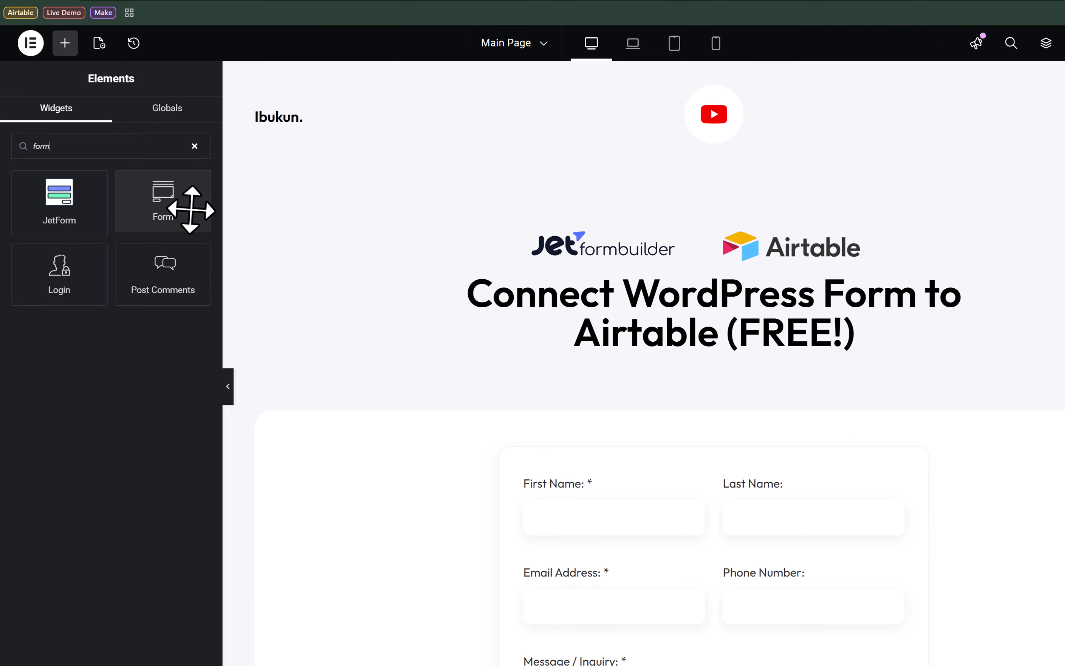
{"action": "left_click_drag", "start_coordinate": [190, 207], "coordinate": [809, 503]}
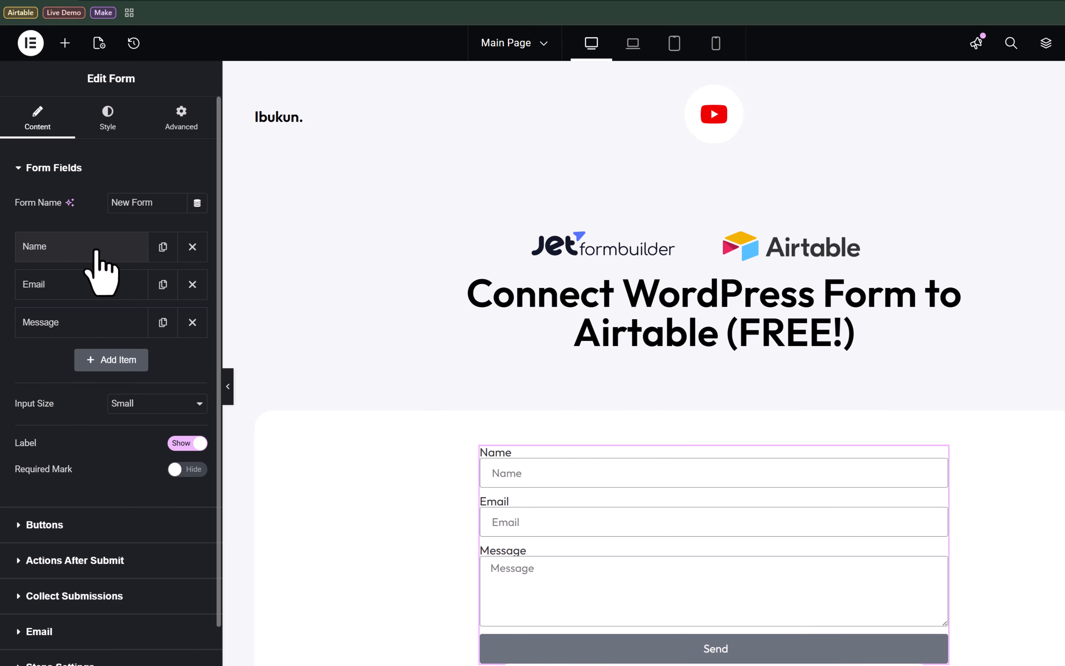
{"action": "scroll", "coordinate": [106, 282], "scroll_direction": "down", "scroll_amount": 3}
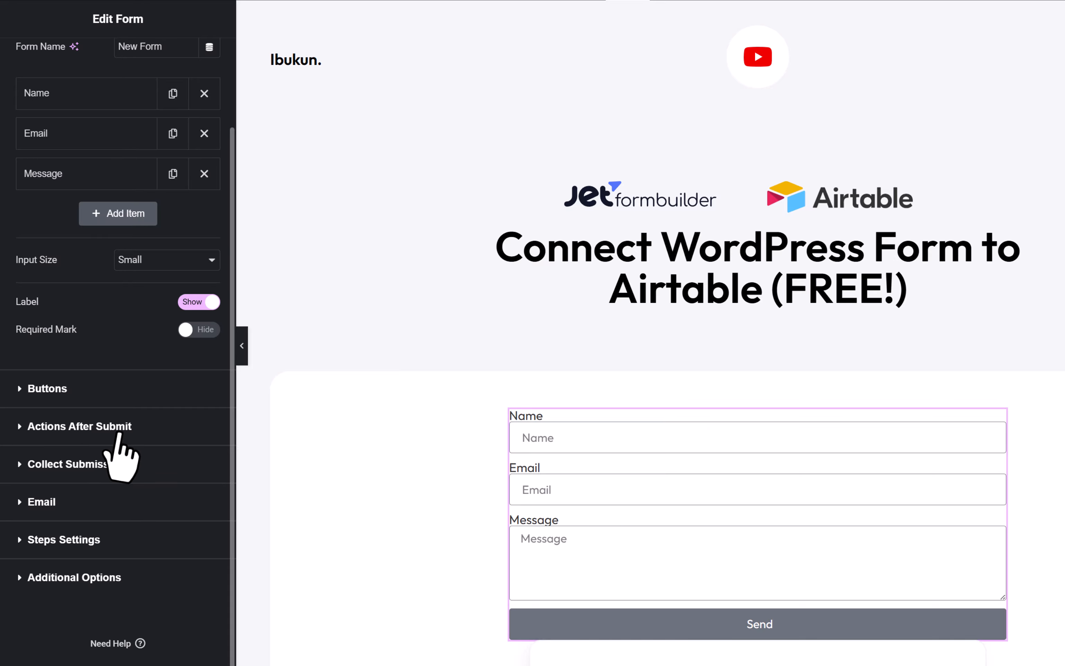
{"action": "left_click", "coordinate": [93, 430]}
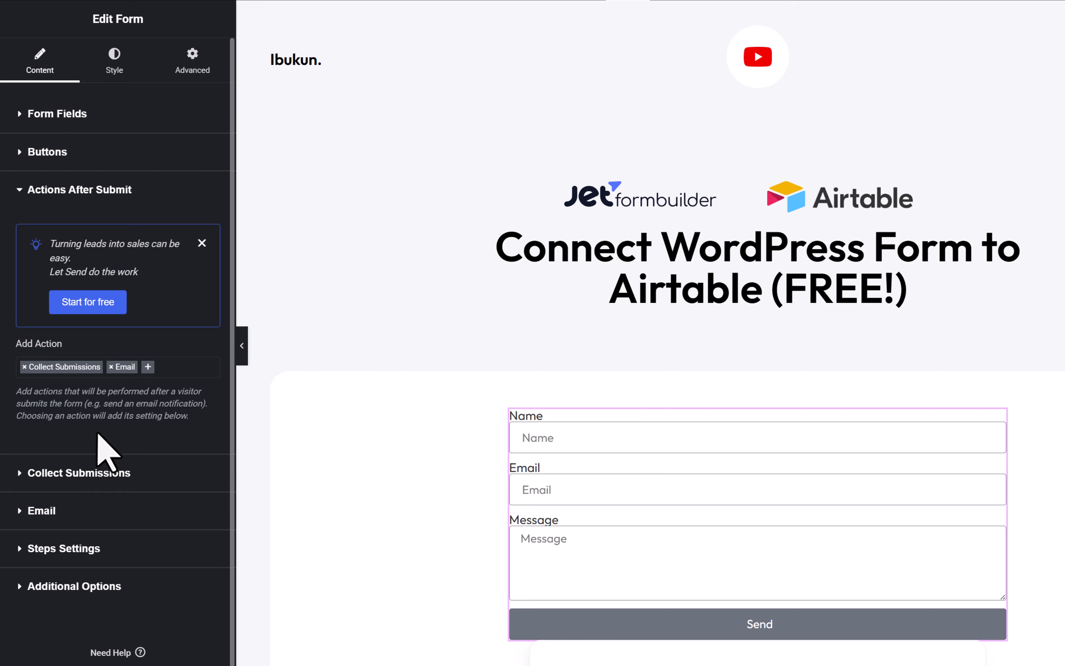
{"action": "left_click", "coordinate": [181, 361]}
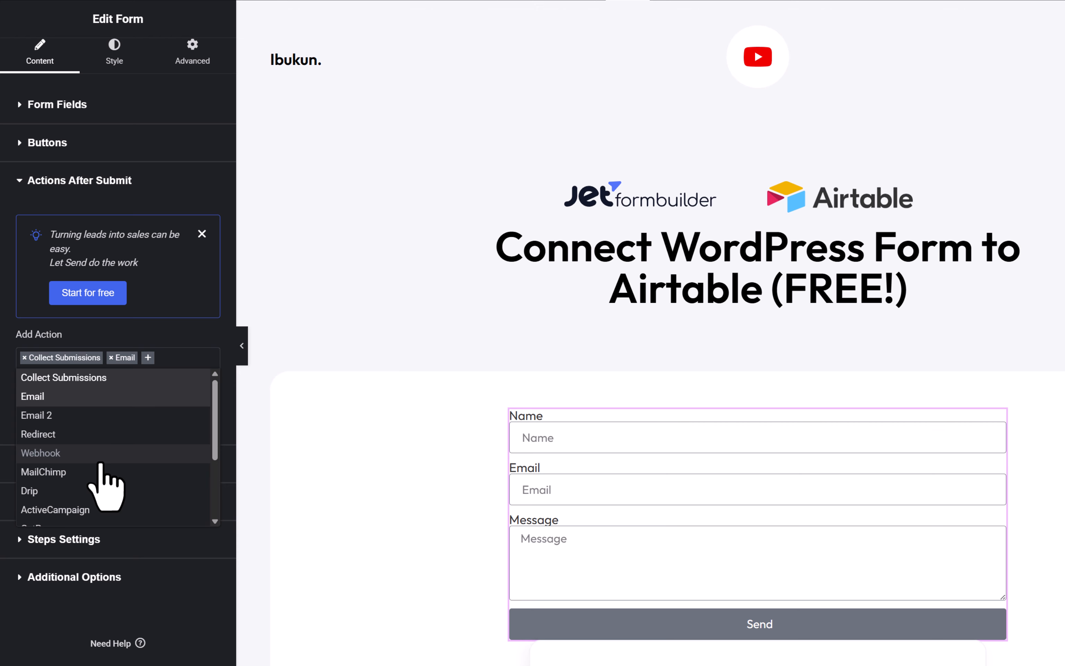
{"action": "left_click", "coordinate": [100, 460]}
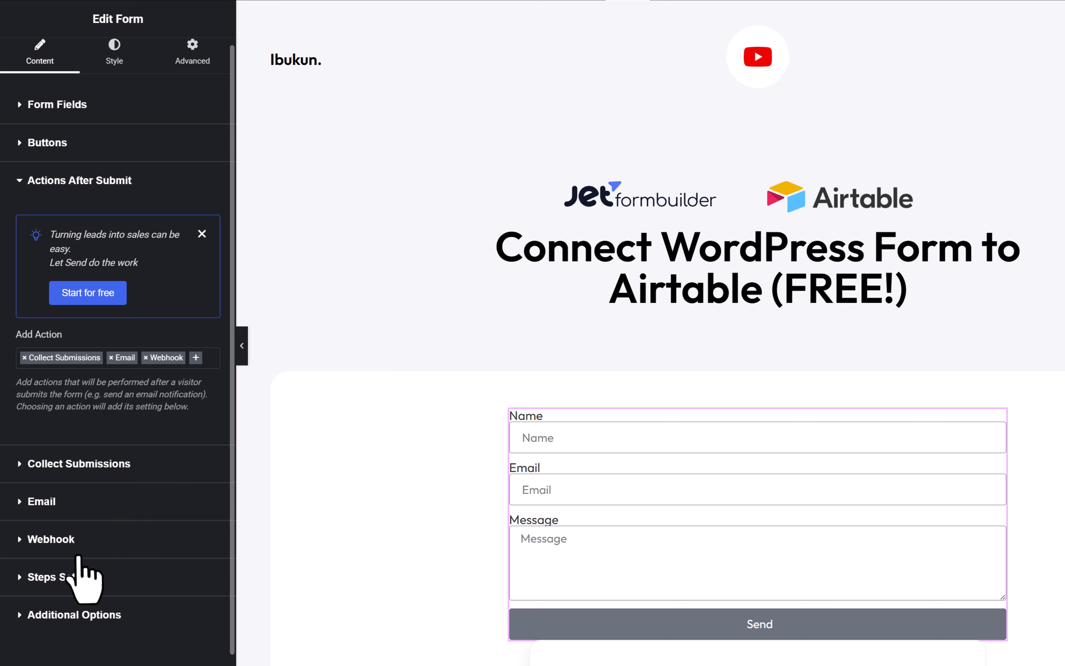
{"action": "left_click", "coordinate": [33, 539]}
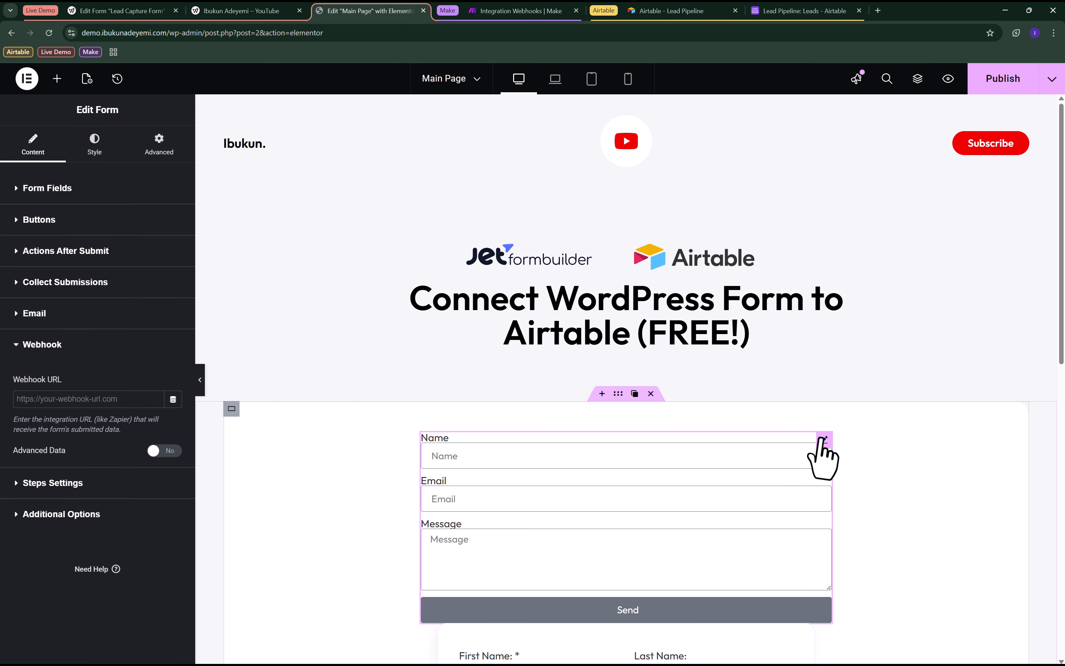
Delete the added Elementor Form widget and publish the page.
{"action": "mouse_move", "coordinate": [823, 439]}
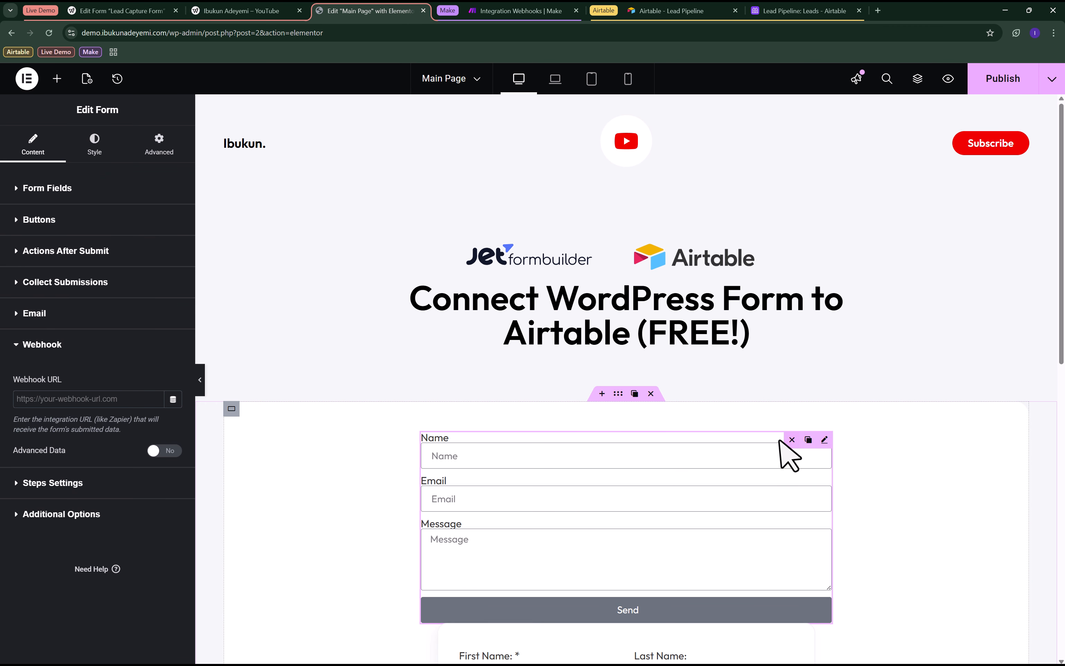
{"action": "left_click", "coordinate": [791, 439]}
{"action": "scroll", "coordinate": [498, 451], "scroll_direction": "down", "scroll_amount": 2}
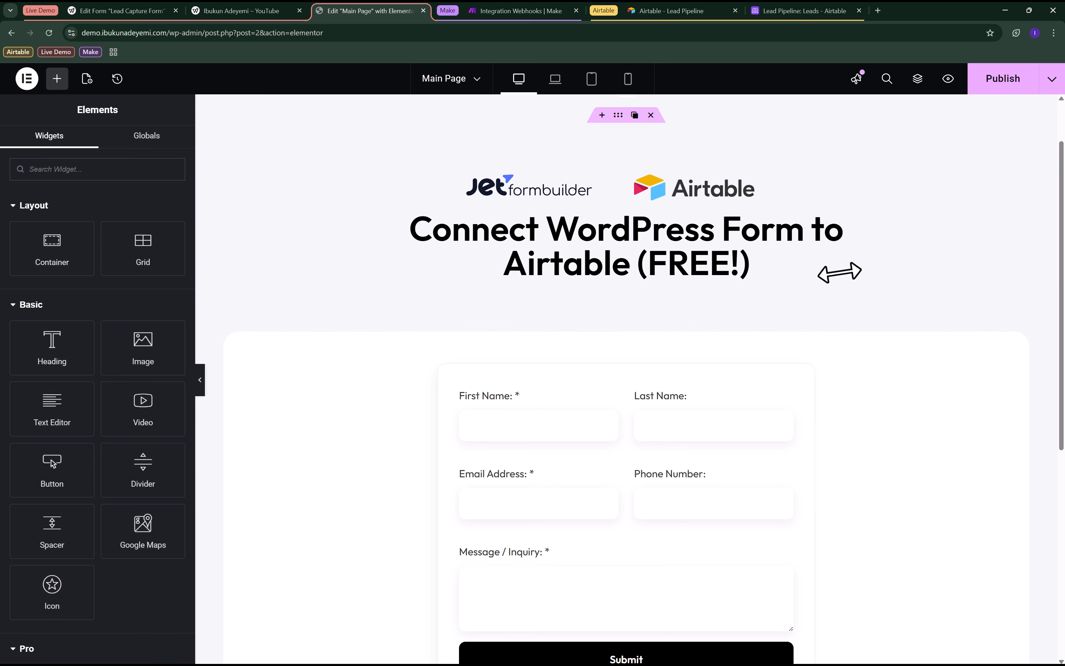
{"action": "left_click", "coordinate": [969, 77]}
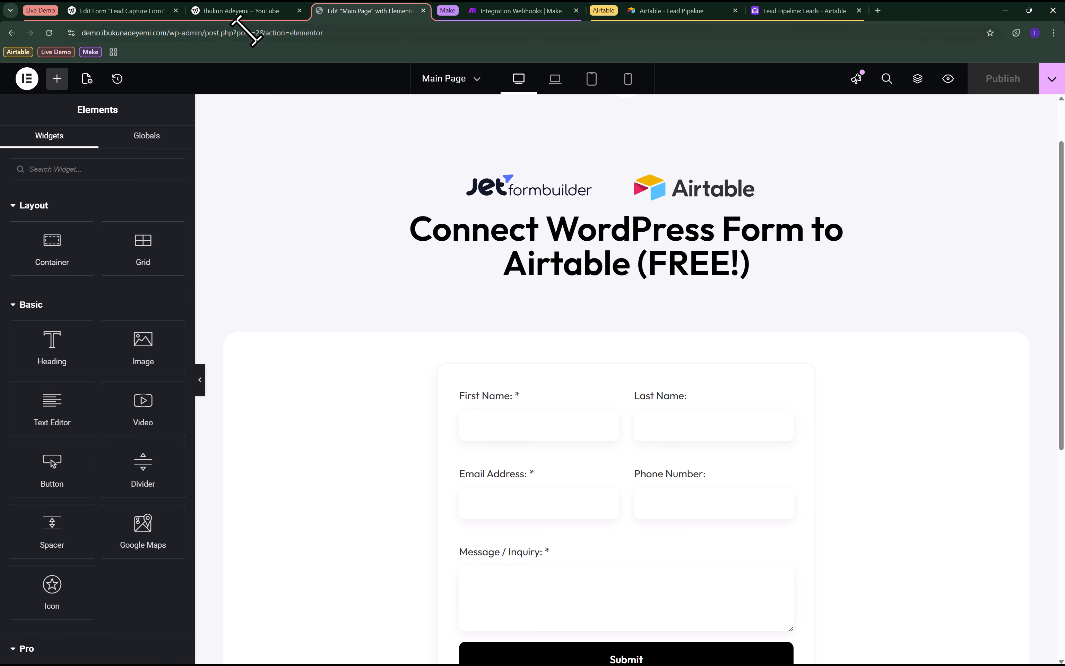
Load the live demo page at demo.ibukunadeyemi.com to reach its lead capture form.
{"action": "left_click_drag", "start_coordinate": [167, 34], "coordinate": [465, 28]}
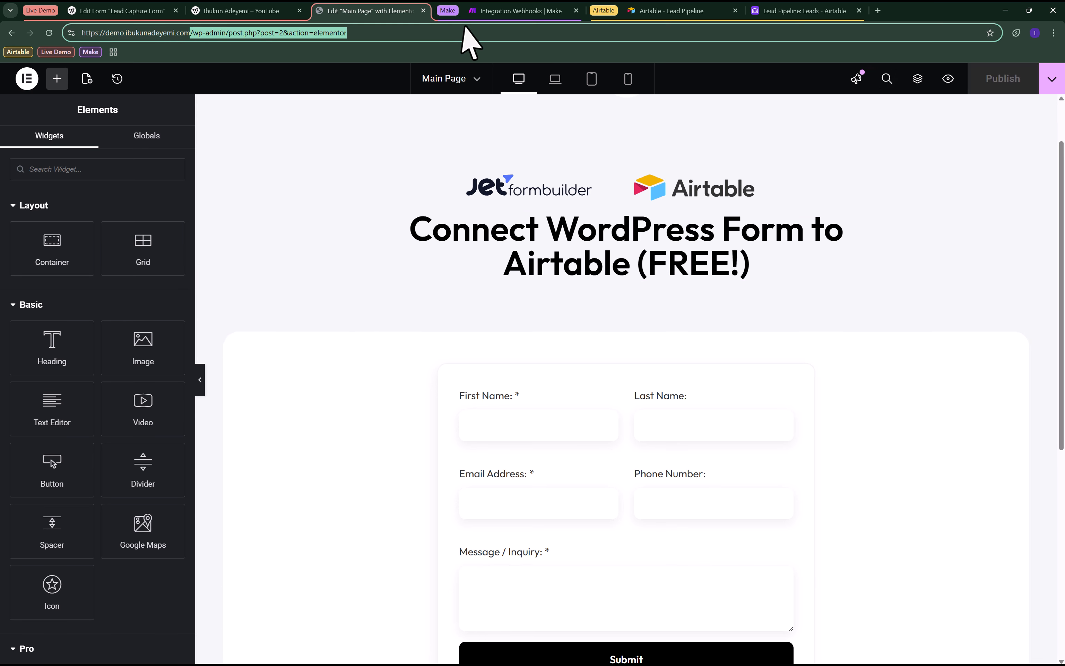
{"action": "key", "text": "BackSpace"}
{"action": "key", "text": "Return"}
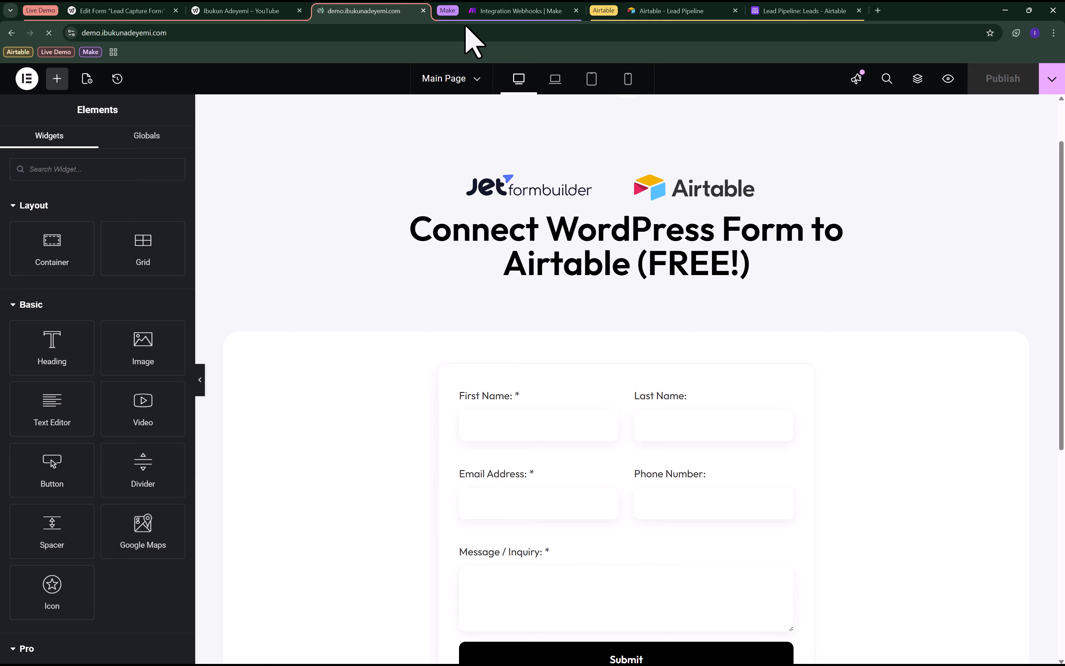
{"action": "scroll", "coordinate": [570, 385], "scroll_direction": "down", "scroll_amount": 3}
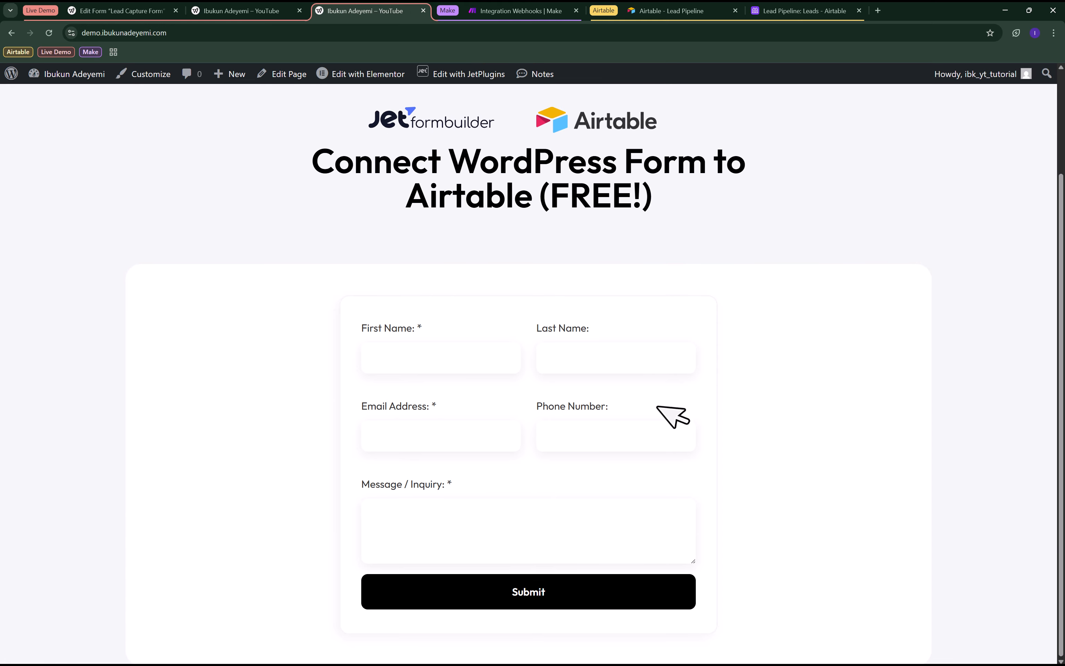
Fill in the test lead's first name, last name and email address in the form.
{"action": "left_click", "coordinate": [447, 361]}
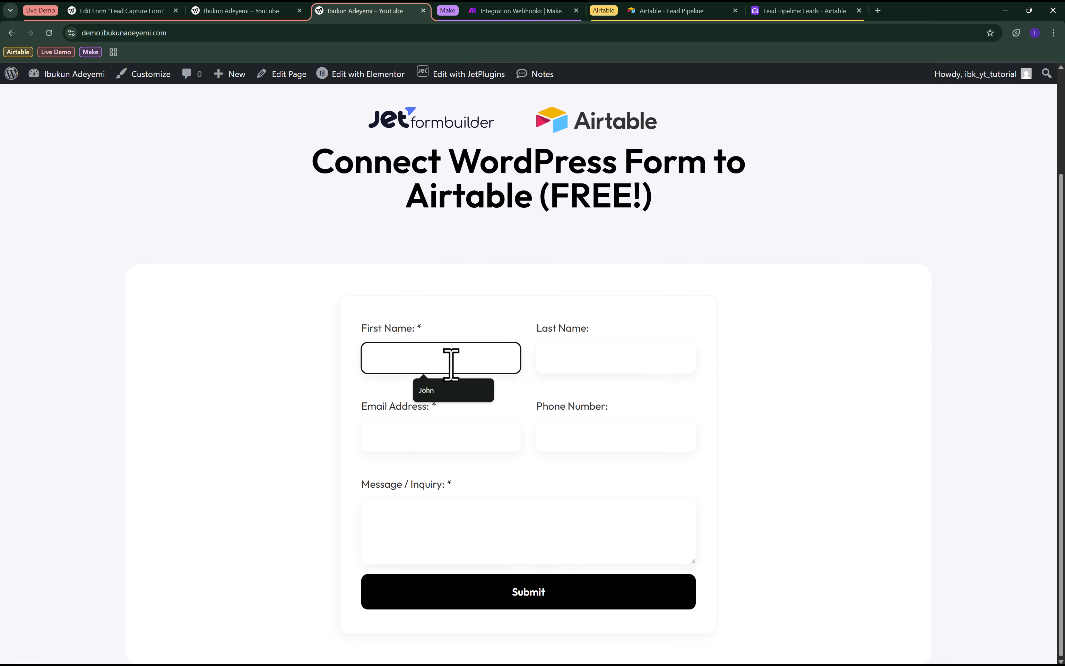
{"action": "left_click", "coordinate": [445, 390]}
{"action": "left_click", "coordinate": [580, 359]}
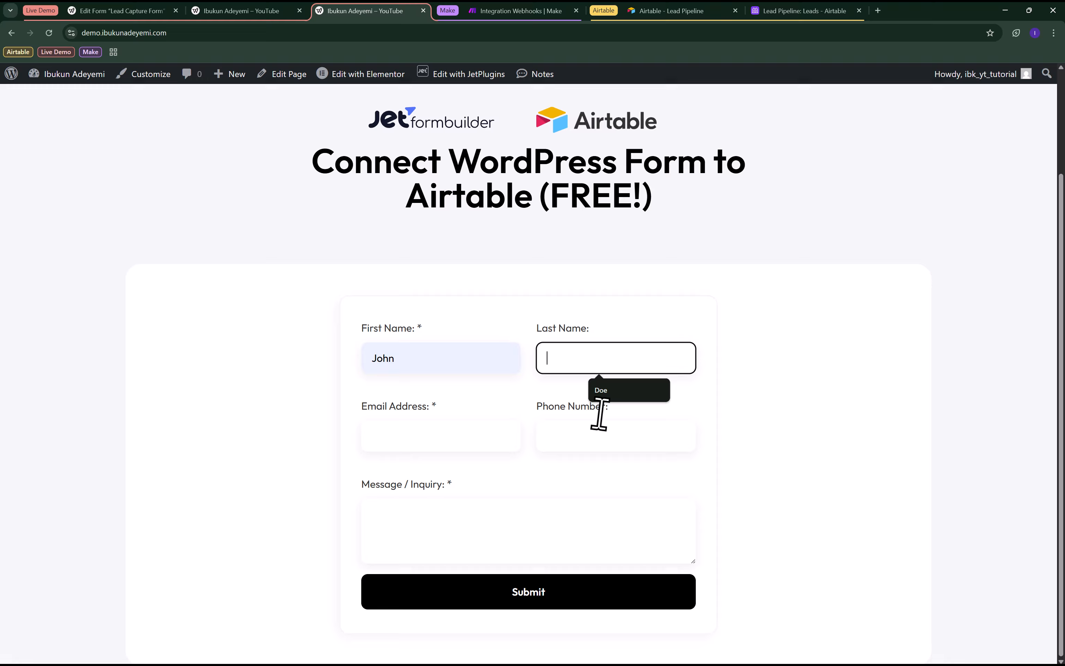
{"action": "left_click", "coordinate": [615, 396]}
{"action": "left_click", "coordinate": [449, 441]}
{"action": "left_click", "coordinate": [458, 469]}
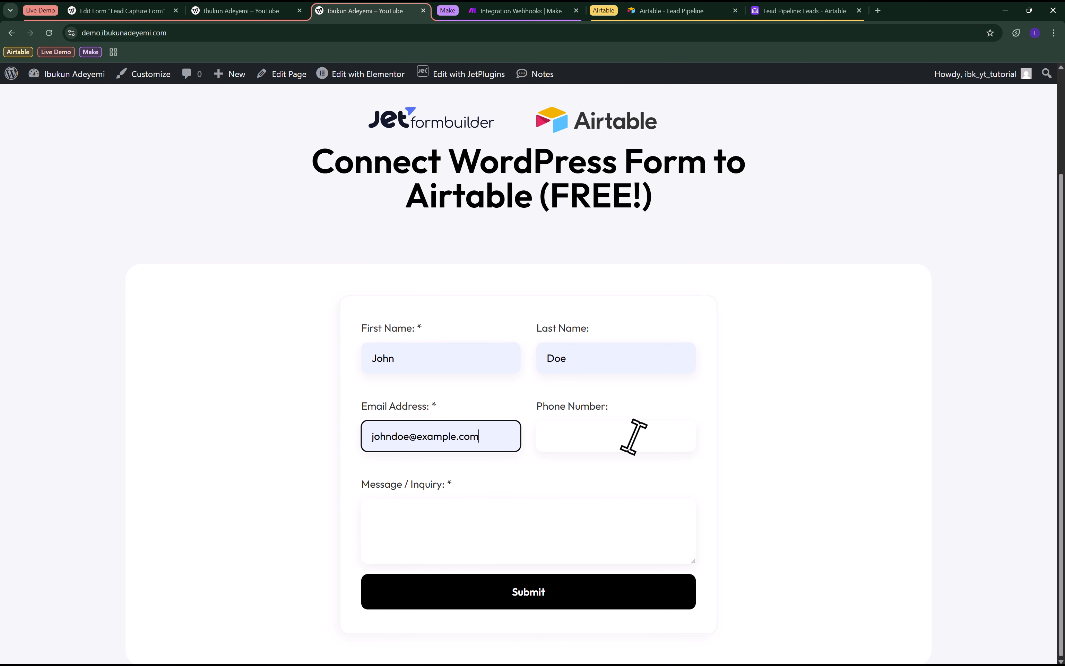
Enter the test lead's phone number and the message "Please Subscribe", submit the form and check the submission message.
{"action": "left_click", "coordinate": [645, 439]}
{"action": "left_click", "coordinate": [614, 470]}
{"action": "left_click", "coordinate": [560, 541]}
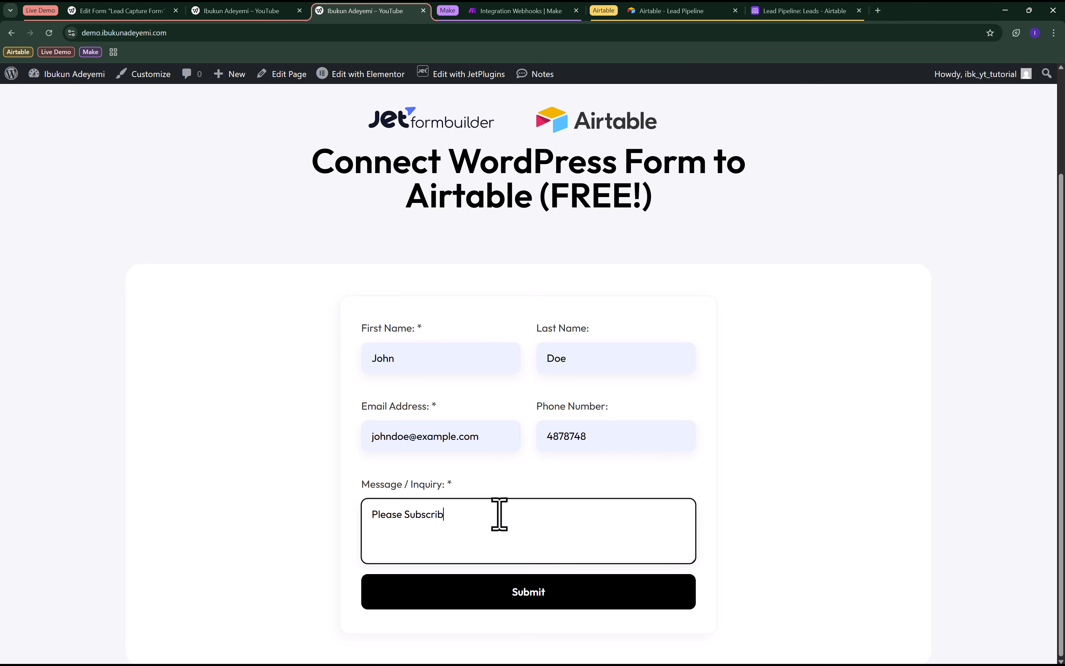
{"action": "left_click", "coordinate": [525, 599]}
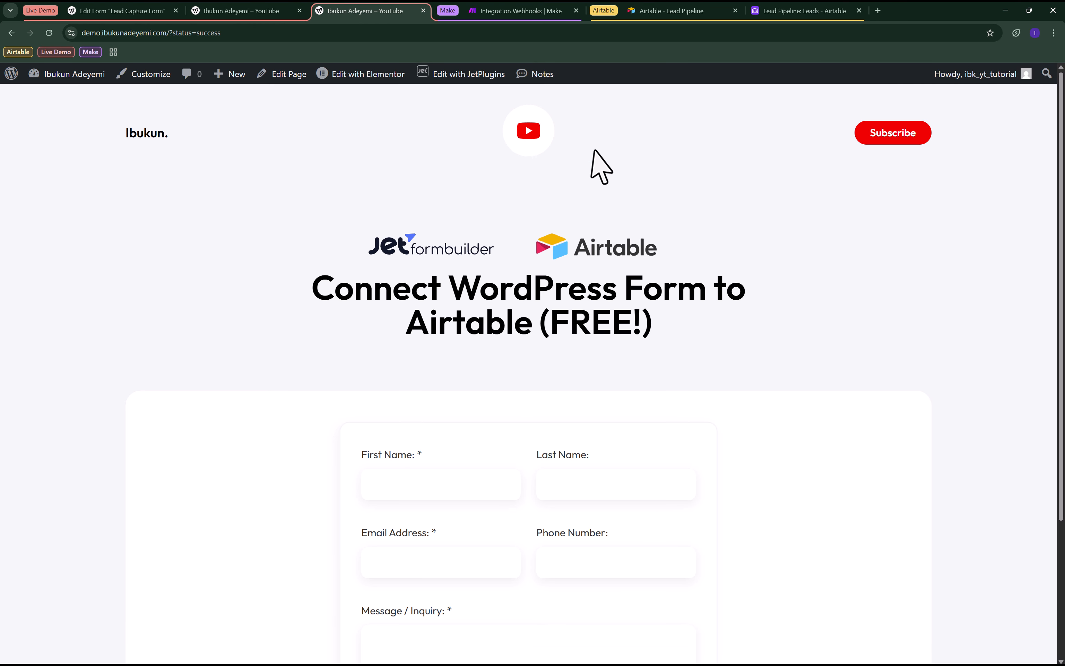
{"action": "scroll", "coordinate": [611, 428], "scroll_direction": "down", "scroll_amount": 4}
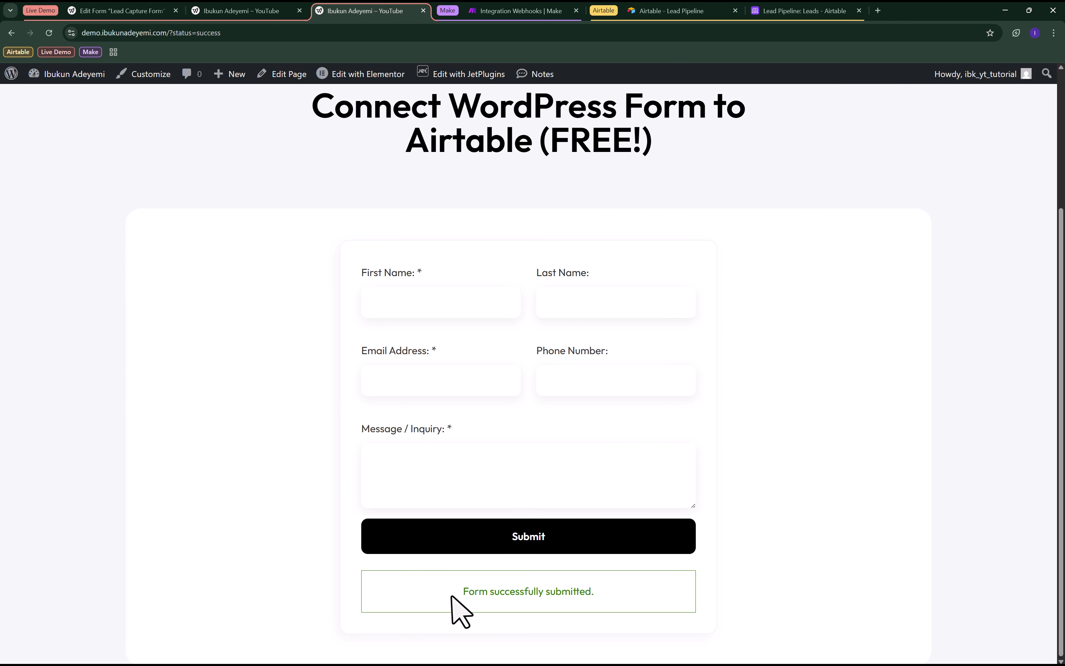
{"action": "left_click_drag", "start_coordinate": [451, 595], "coordinate": [634, 597]}
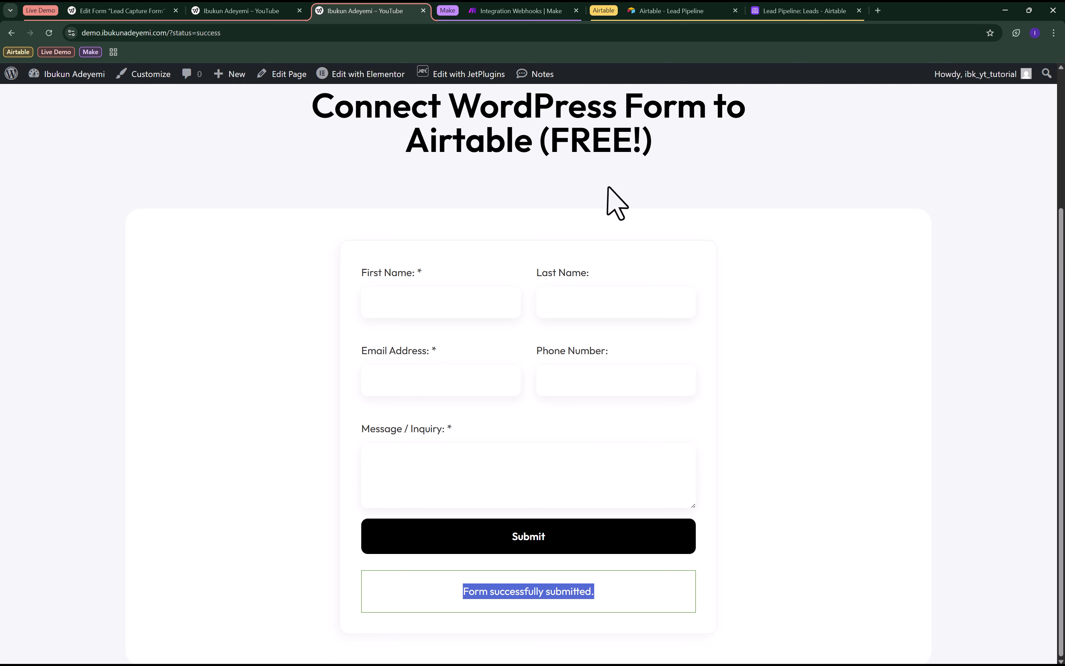
Switch to the Make scenario, add an Airtable Create a Record module after the webhook, and check its available connections.
{"action": "left_click", "coordinate": [521, 16]}
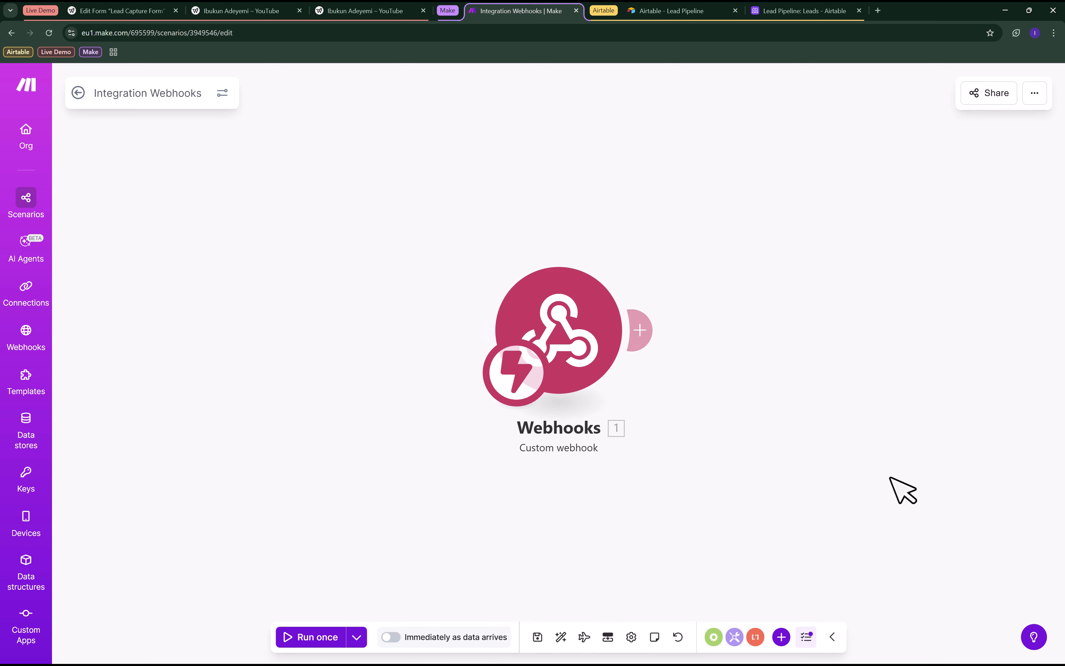
{"action": "left_click", "coordinate": [645, 329]}
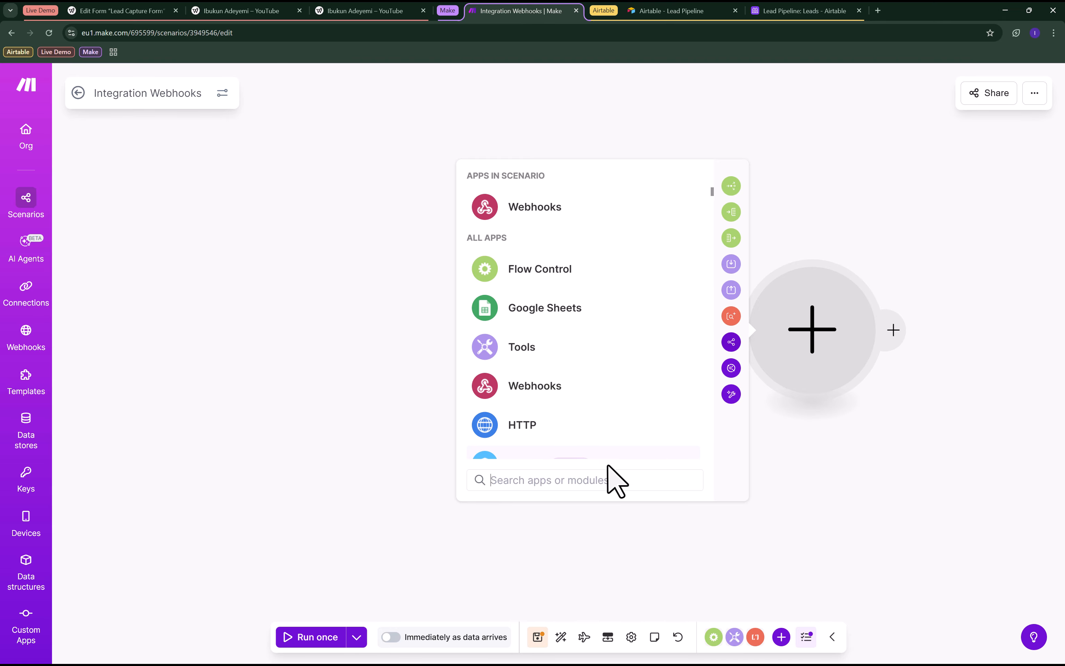
{"action": "type", "text": "a"}
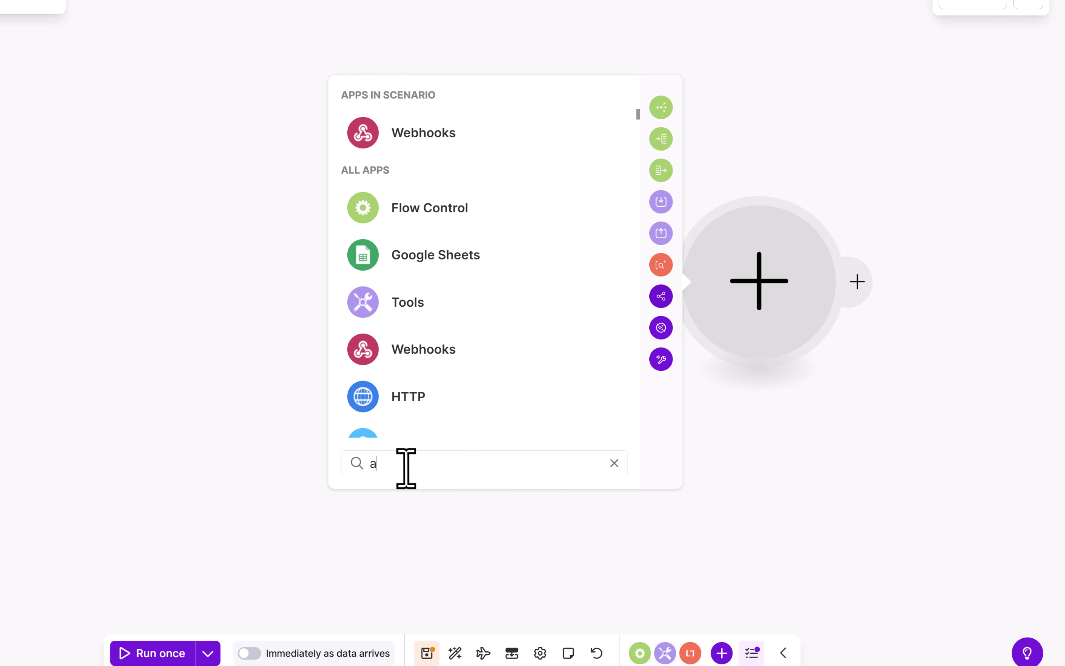
{"action": "type", "text": "irtb"}
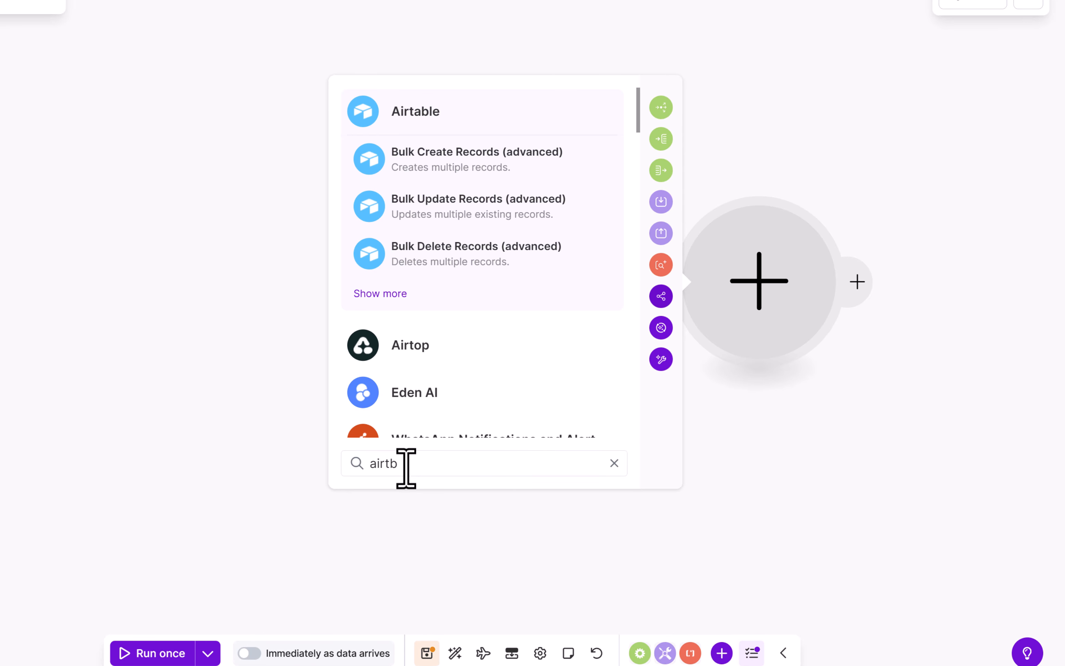
{"action": "key", "text": "BackSpace"}
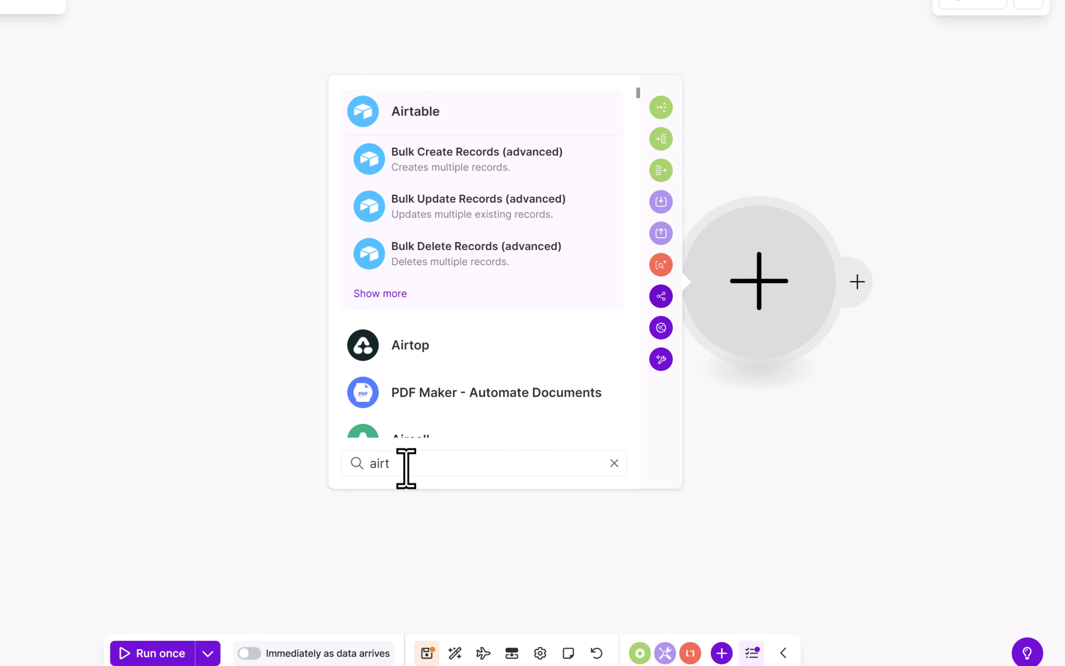
{"action": "left_click", "coordinate": [392, 111]}
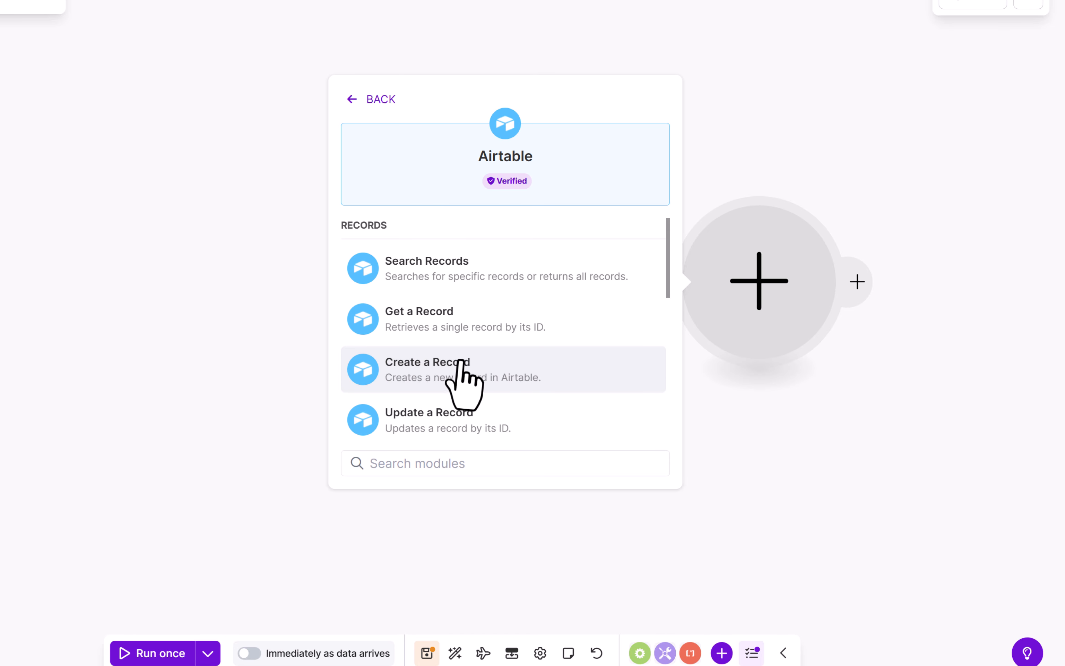
{"action": "left_click", "coordinate": [462, 377]}
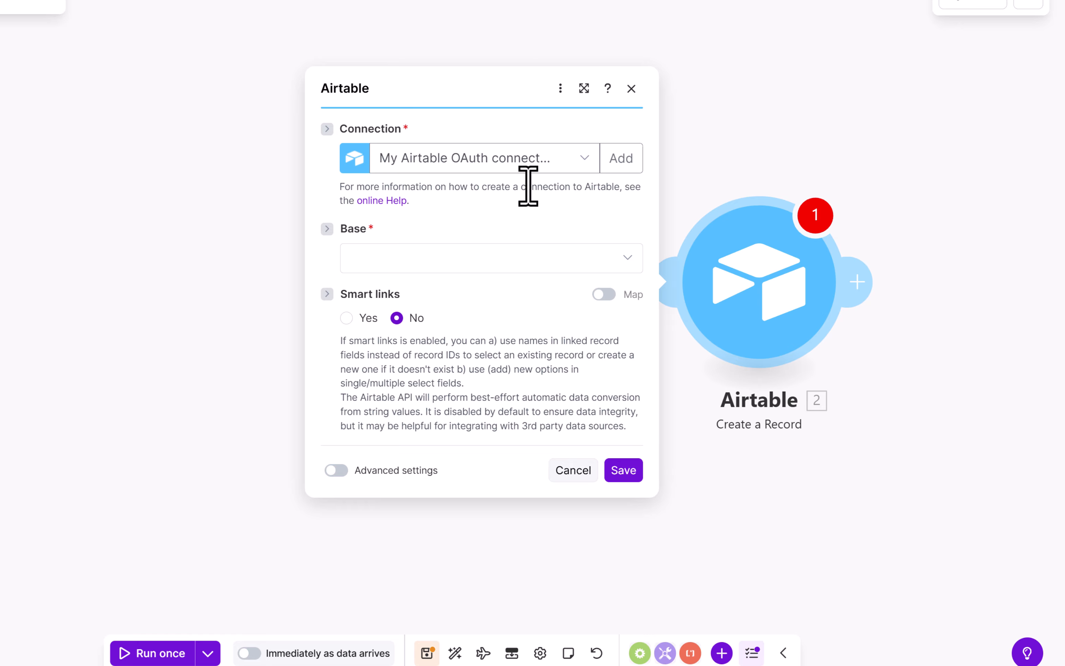
{"action": "left_click", "coordinate": [581, 165]}
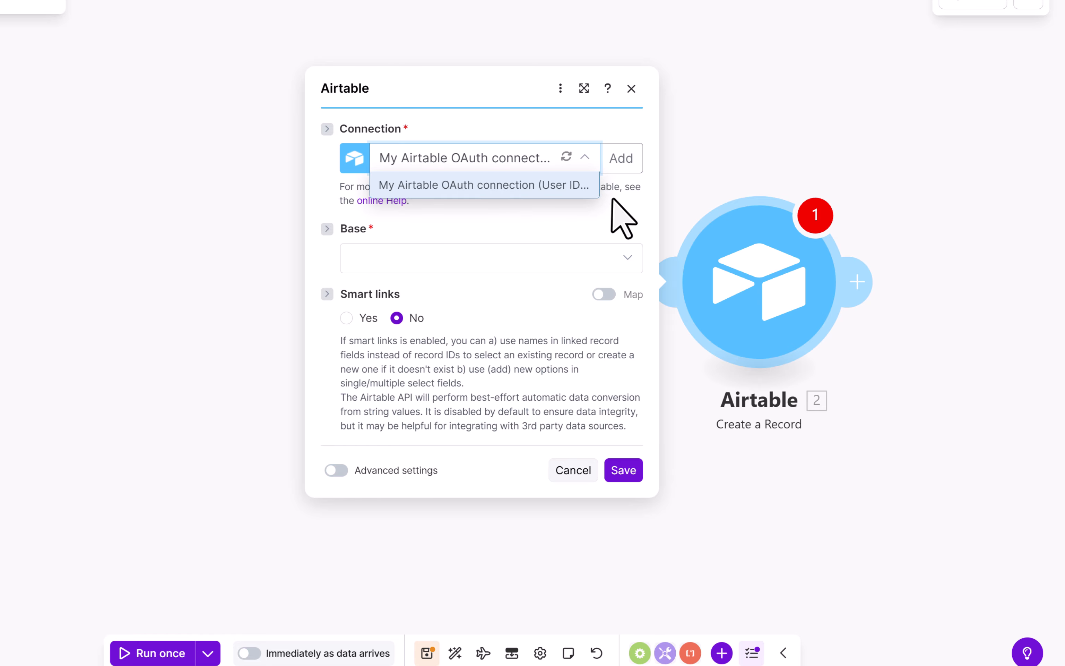
{"action": "left_click", "coordinate": [624, 192]}
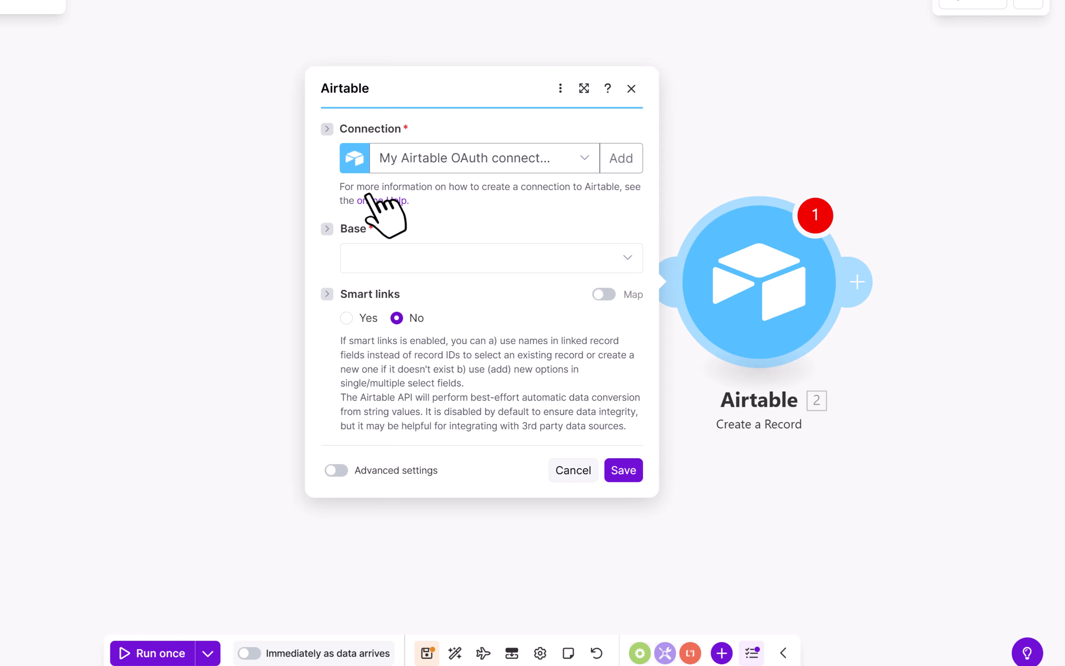
Create a new Airtable OAuth connection named "My New Airtable Connection" for the Create a Record module.
{"action": "left_click", "coordinate": [628, 162]}
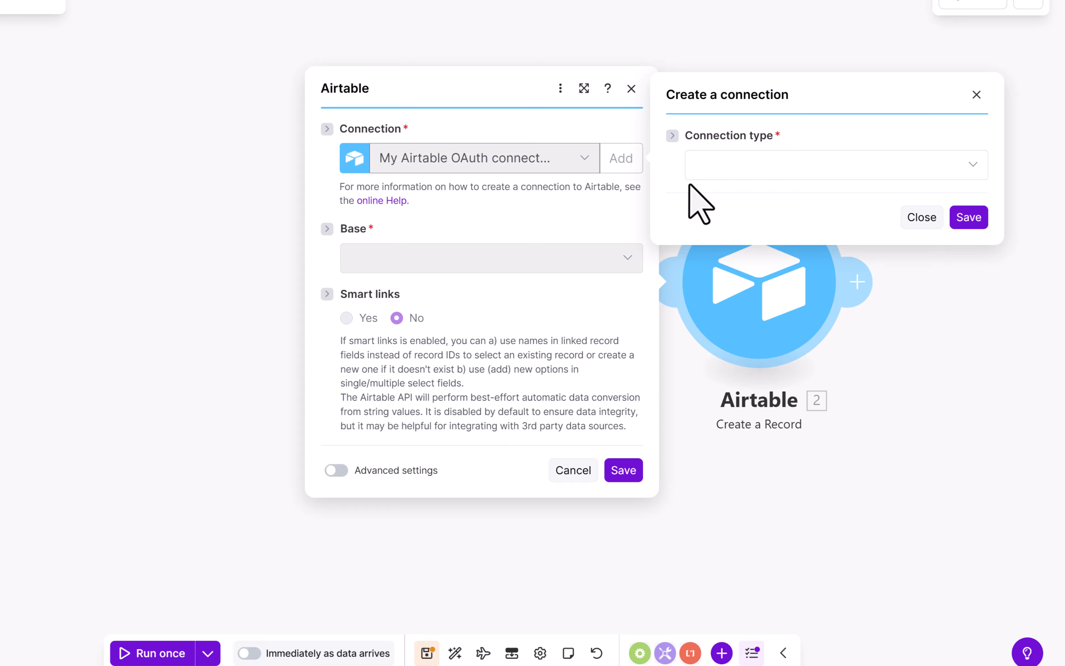
{"action": "left_click", "coordinate": [708, 175]}
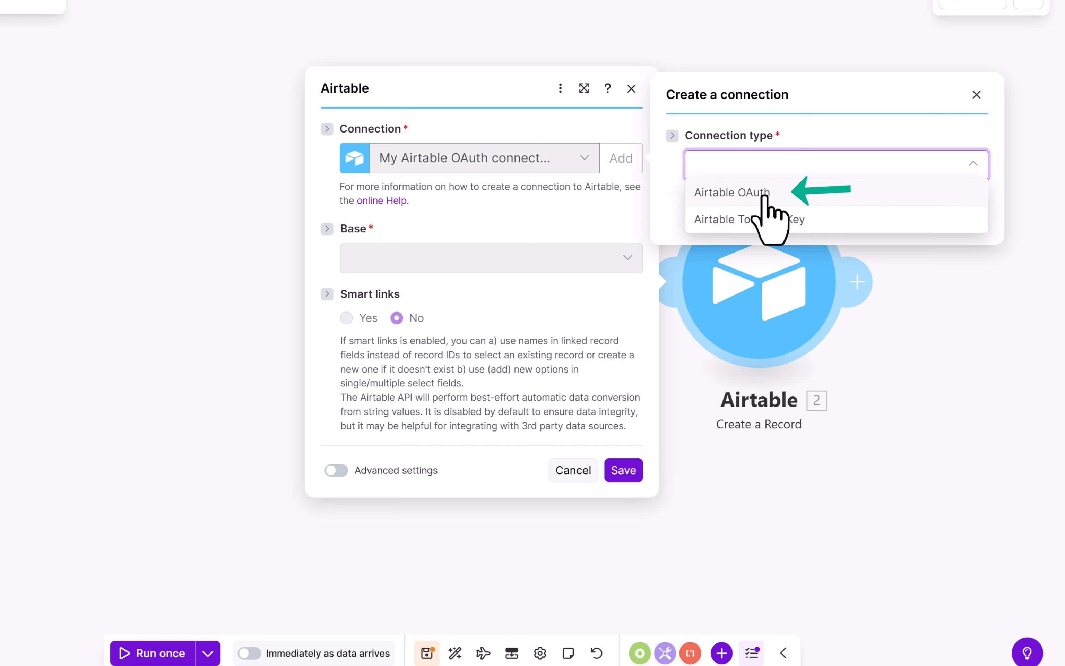
{"action": "left_click", "coordinate": [804, 197]}
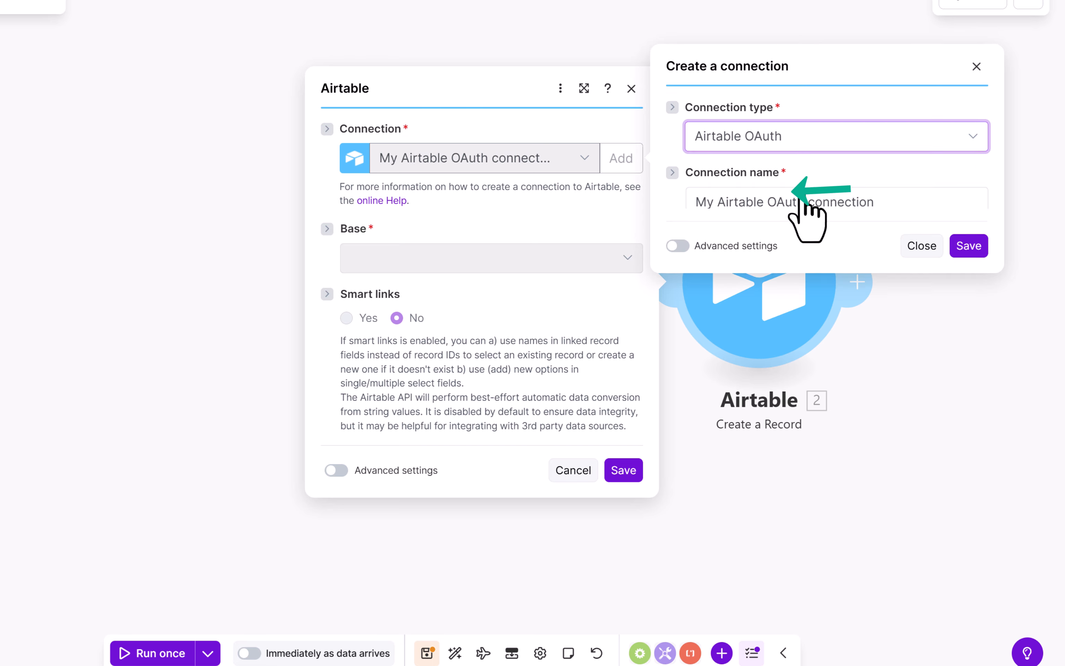
{"action": "triple_click", "coordinate": [904, 197]}
{"action": "type", "text": "y"}
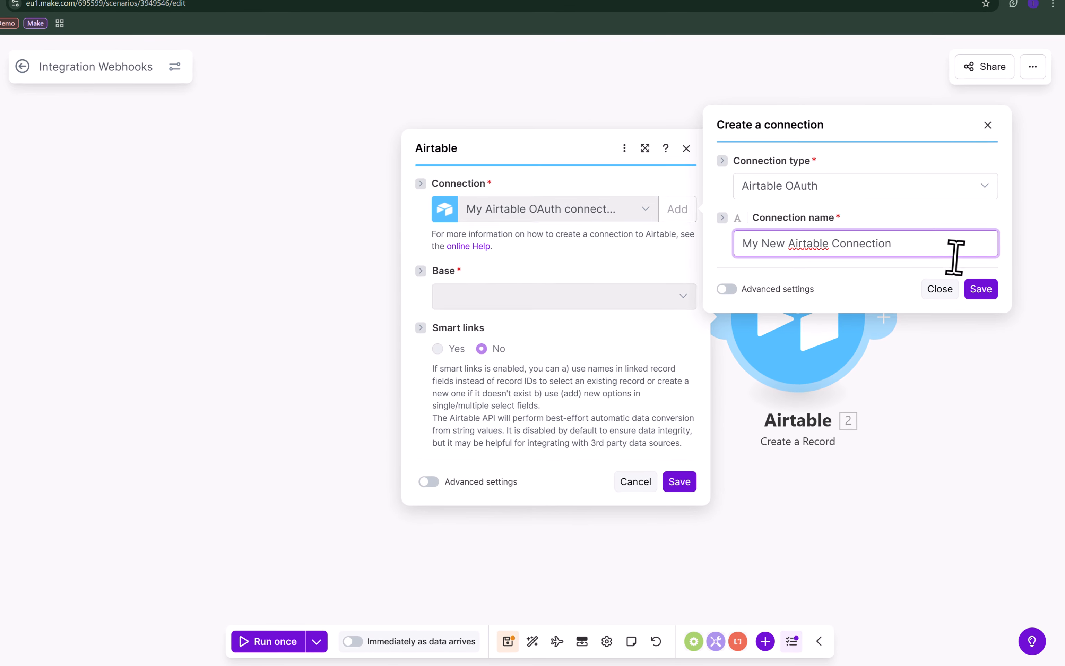
{"action": "left_click", "coordinate": [964, 242]}
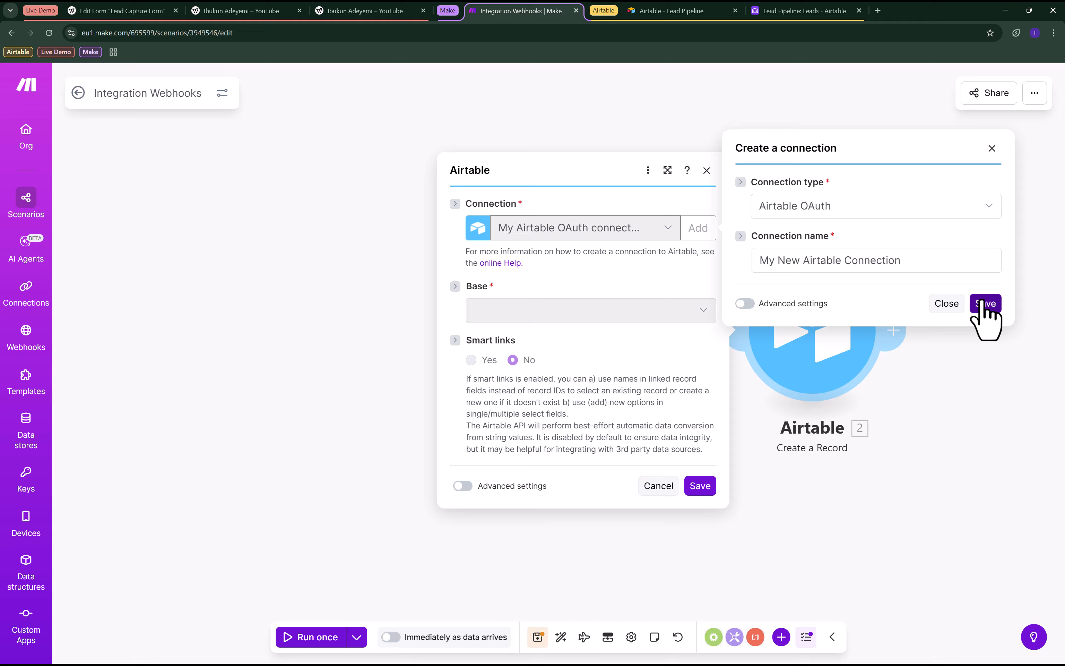
{"action": "left_click", "coordinate": [983, 303]}
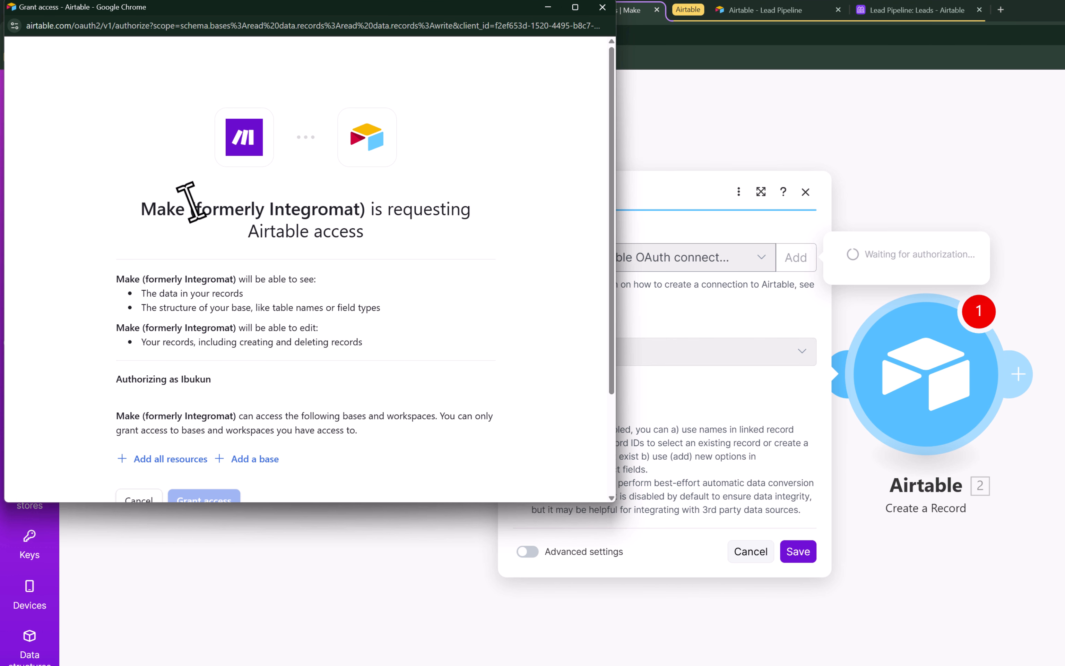
Grant Make access to only the Lead Pipeline base and select Lead Pipeline as the Airtable module's base.
{"action": "left_click_drag", "start_coordinate": [200, 212], "coordinate": [140, 211]}
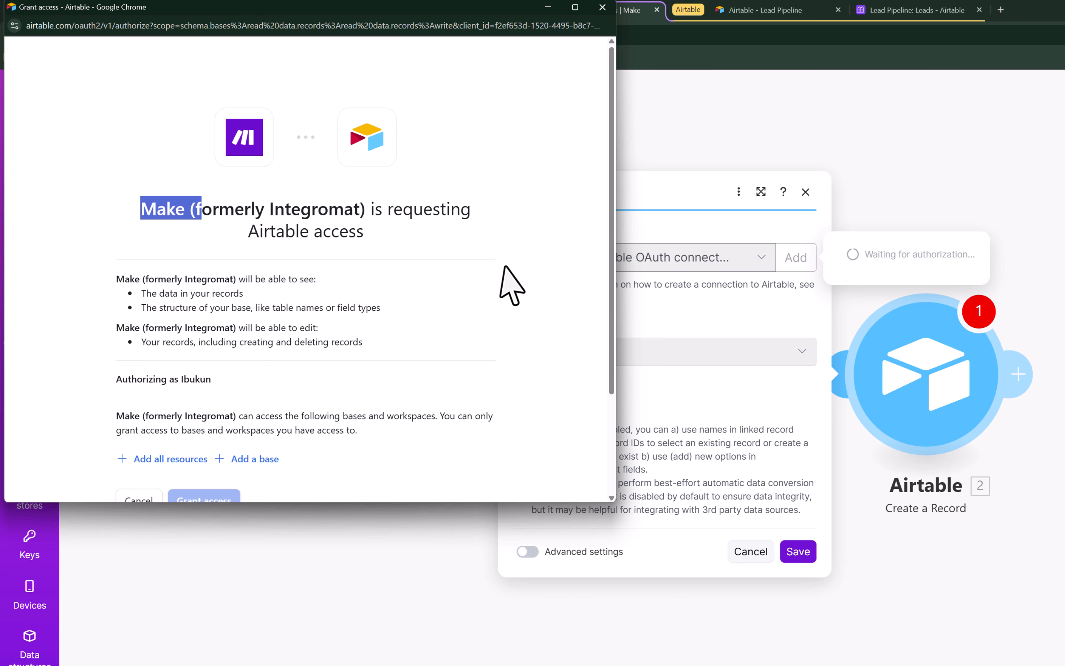
{"action": "scroll", "coordinate": [440, 336], "scroll_direction": "down", "scroll_amount": 3}
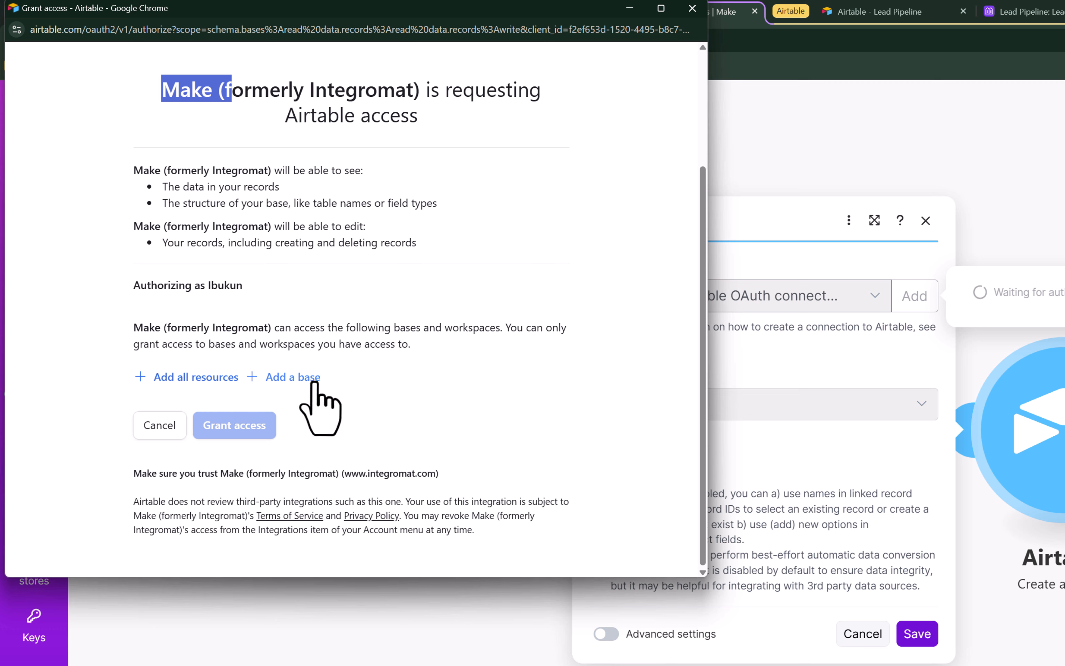
{"action": "left_click", "coordinate": [217, 383]}
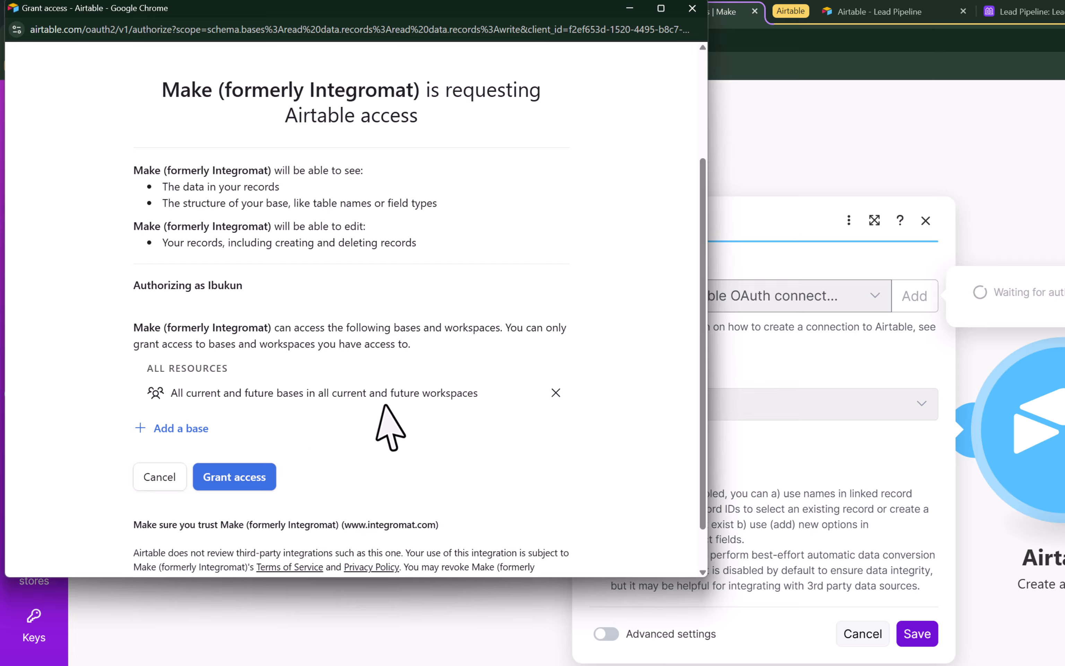
{"action": "left_click", "coordinate": [555, 392]}
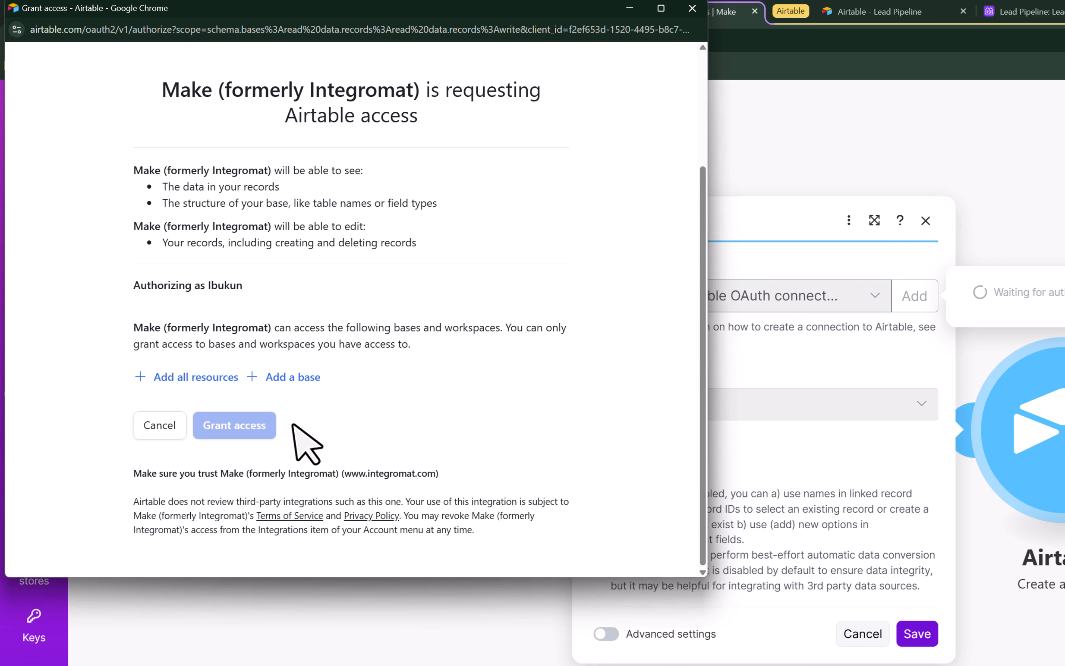
{"action": "left_click", "coordinate": [291, 377]}
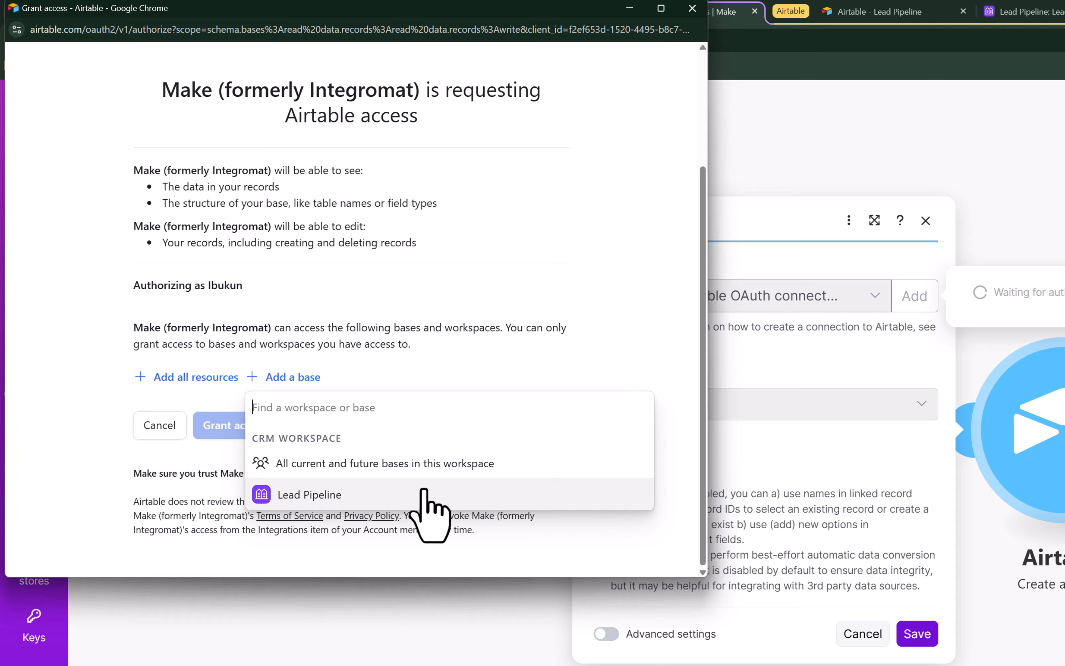
{"action": "left_click", "coordinate": [361, 388]}
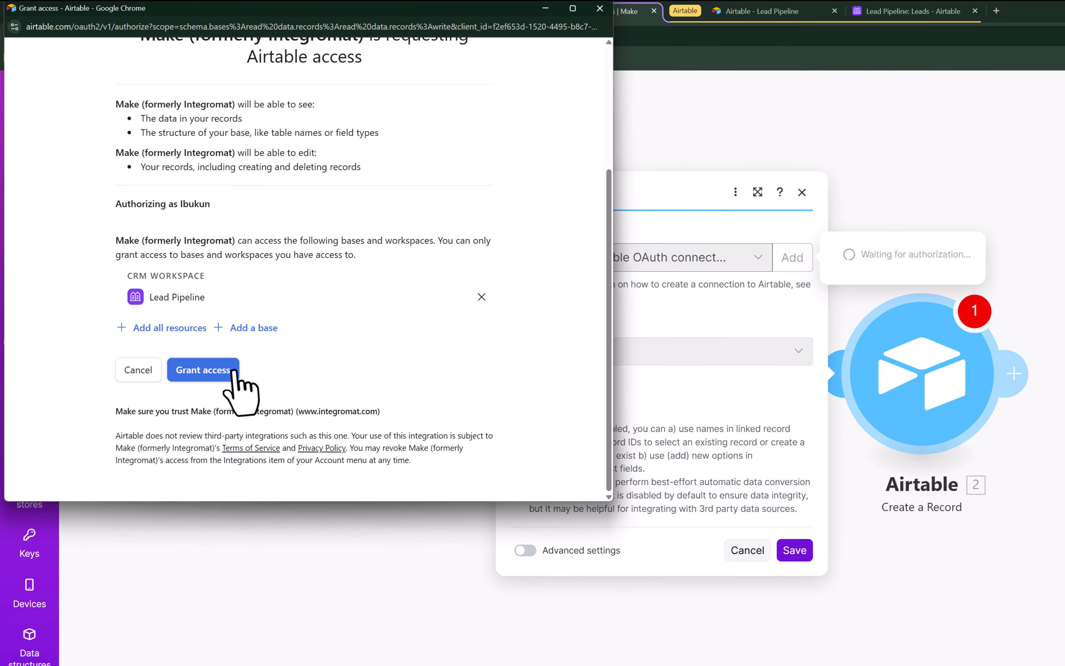
{"action": "left_click", "coordinate": [234, 425]}
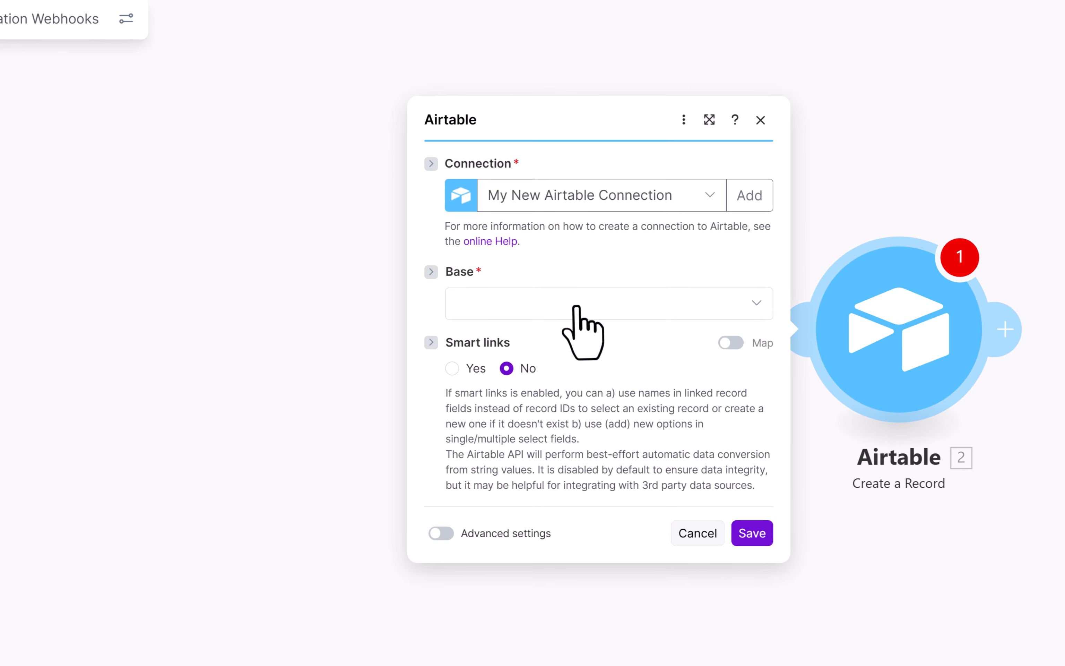
{"action": "left_click", "coordinate": [576, 307]}
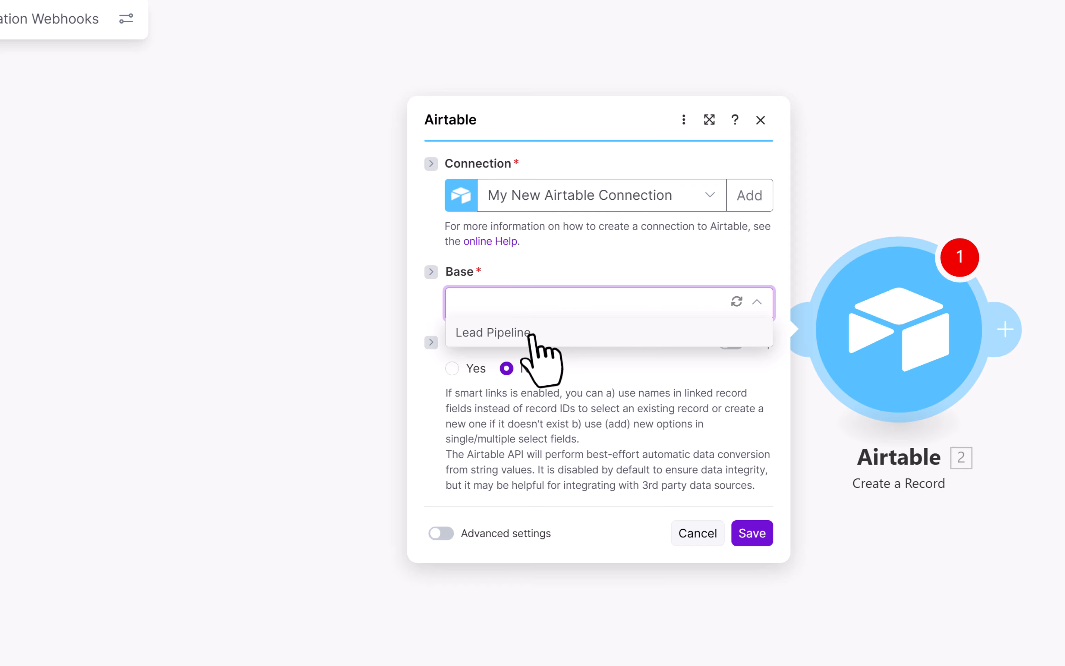
{"action": "left_click", "coordinate": [492, 335]}
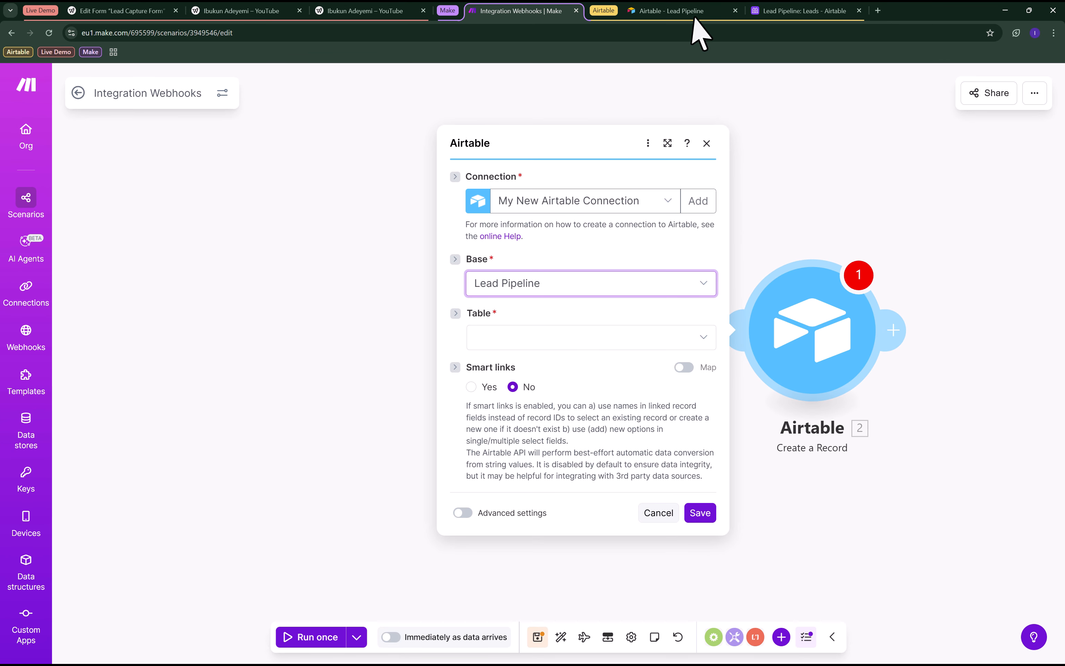
Switch to the shared Airtable Lead Pipeline base and look through its Notes, Tasks, Campaigns and Leads tables.
{"action": "left_click", "coordinate": [696, 13]}
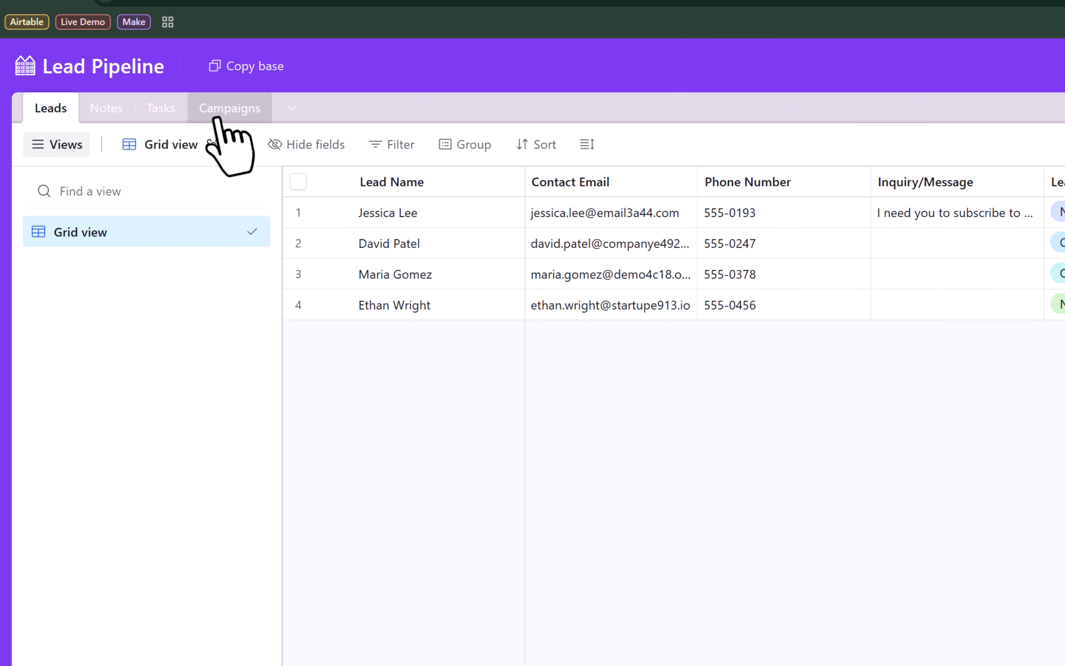
{"action": "left_click", "coordinate": [101, 114]}
{"action": "left_click", "coordinate": [157, 114]}
{"action": "left_click", "coordinate": [217, 113]}
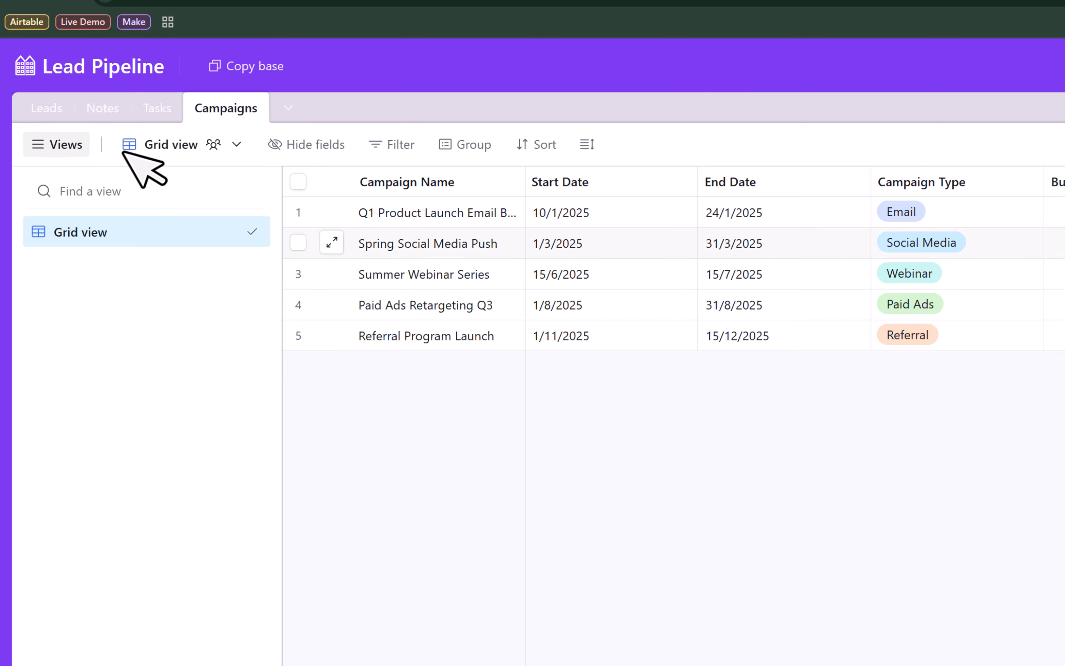
{"action": "left_click", "coordinate": [48, 110]}
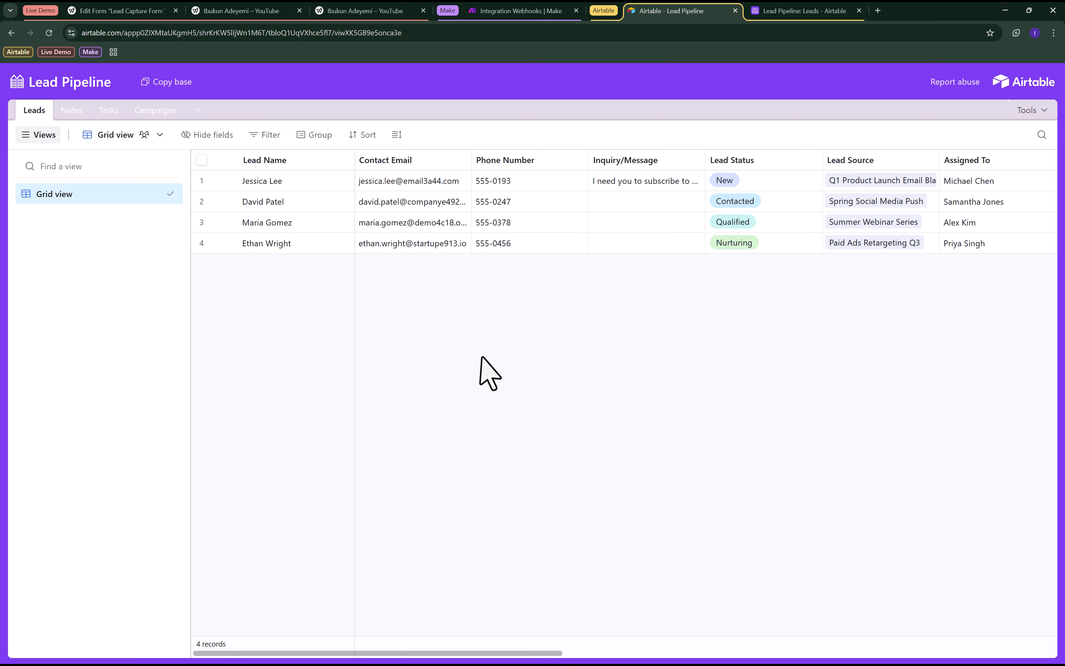
Switch back to the Make scenario and set the Airtable module's table to Leads.
{"action": "left_click", "coordinate": [521, 10]}
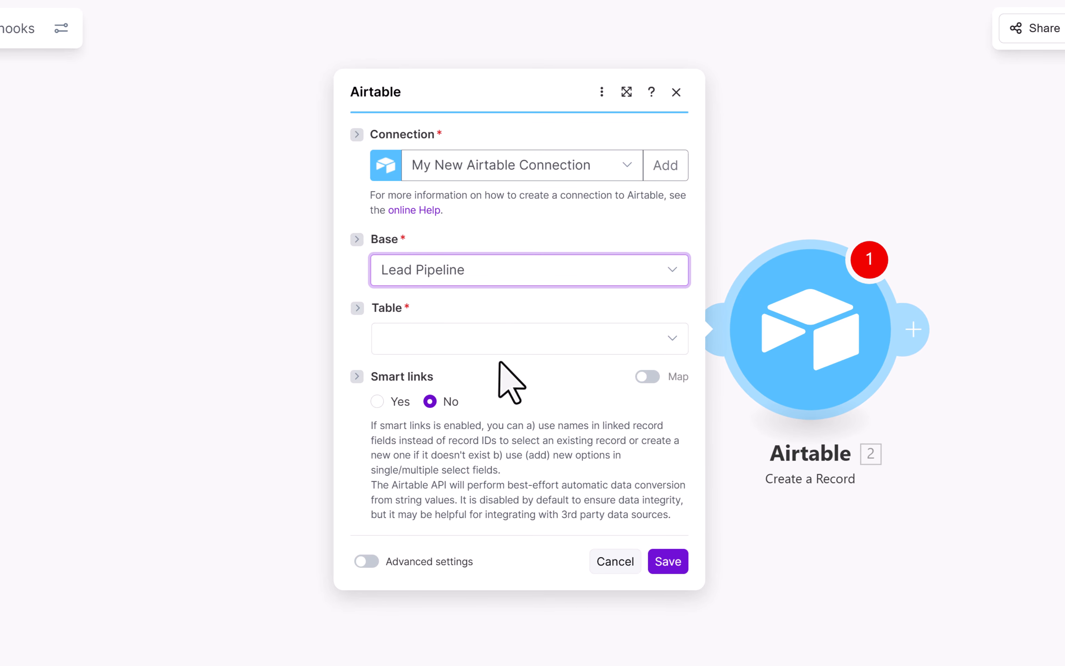
{"action": "left_click", "coordinate": [519, 339]}
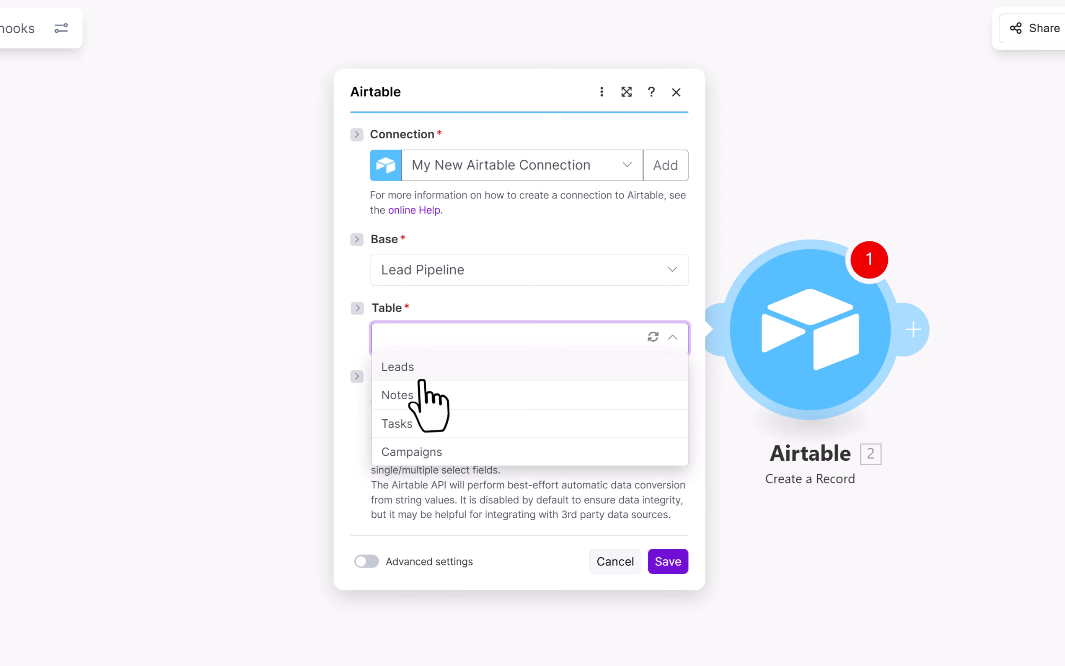
{"action": "left_click", "coordinate": [423, 372]}
Map the webhook's first_name and last_name values to the Lead Name field.
{"action": "scroll", "coordinate": [518, 308], "scroll_direction": "down", "scroll_amount": 2}
{"action": "left_click", "coordinate": [519, 273]}
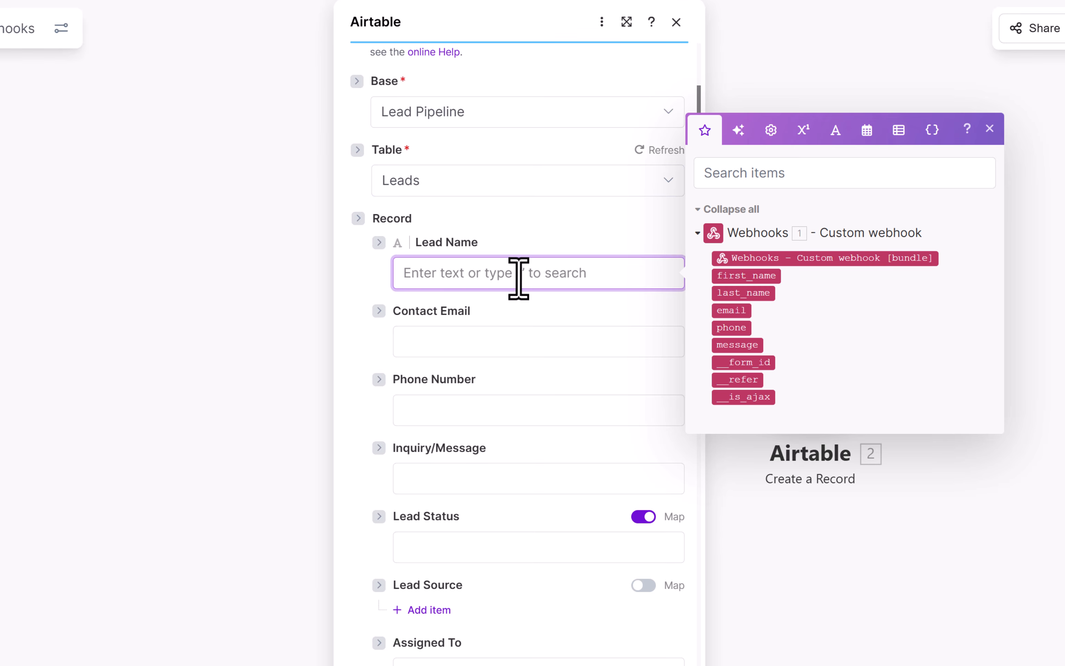
{"action": "left_click", "coordinate": [534, 228]}
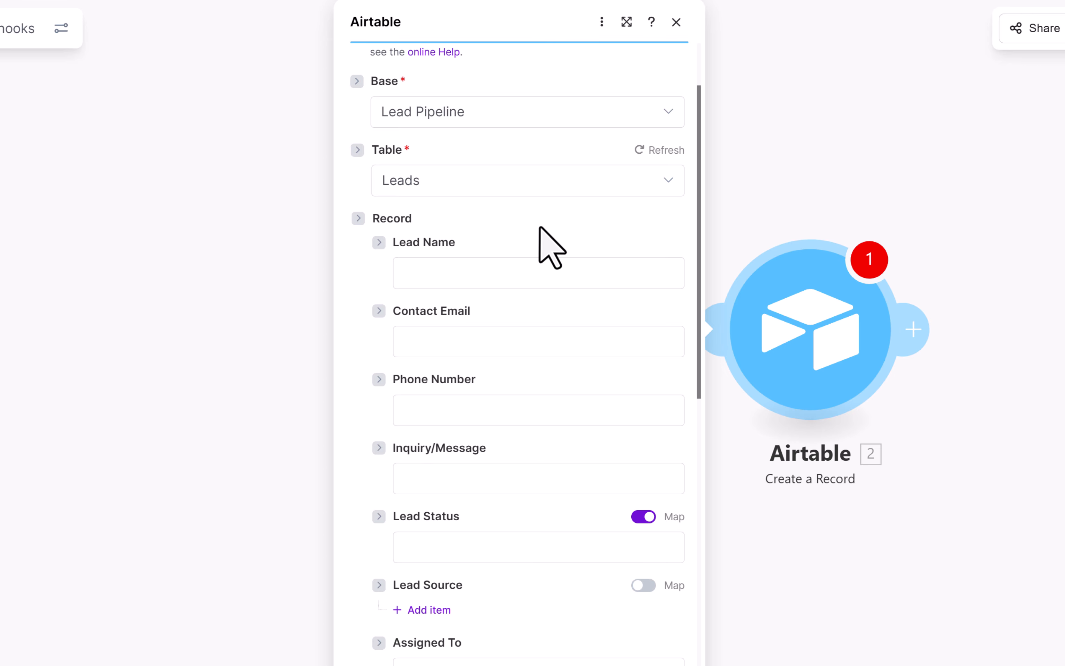
{"action": "left_click", "coordinate": [482, 268]}
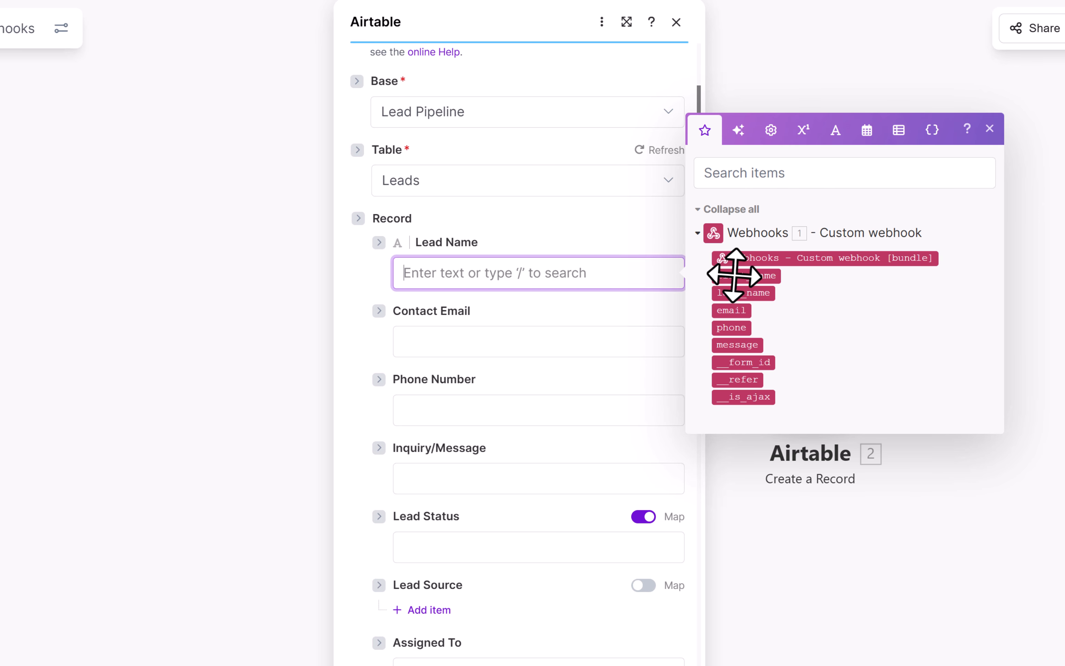
{"action": "left_click_drag", "start_coordinate": [744, 275], "coordinate": [560, 273]}
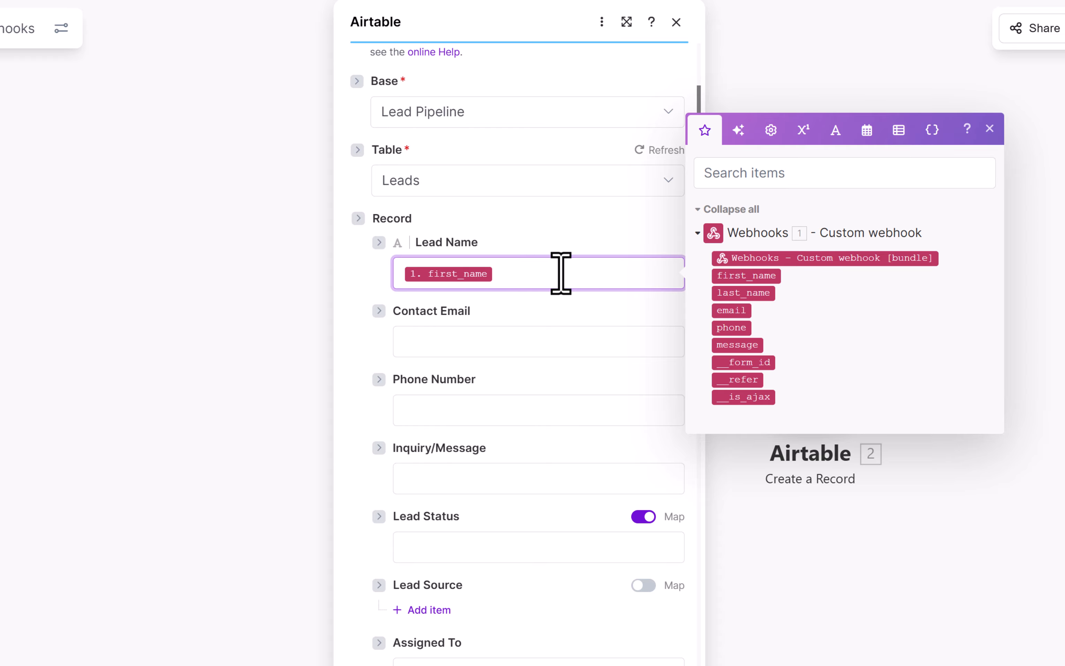
{"action": "left_click_drag", "start_coordinate": [748, 291], "coordinate": [619, 276]}
Map the webhook's email value to Contact Email and its phone value to Phone Number, dismissing the low battery notice.
{"action": "left_click", "coordinate": [469, 339]}
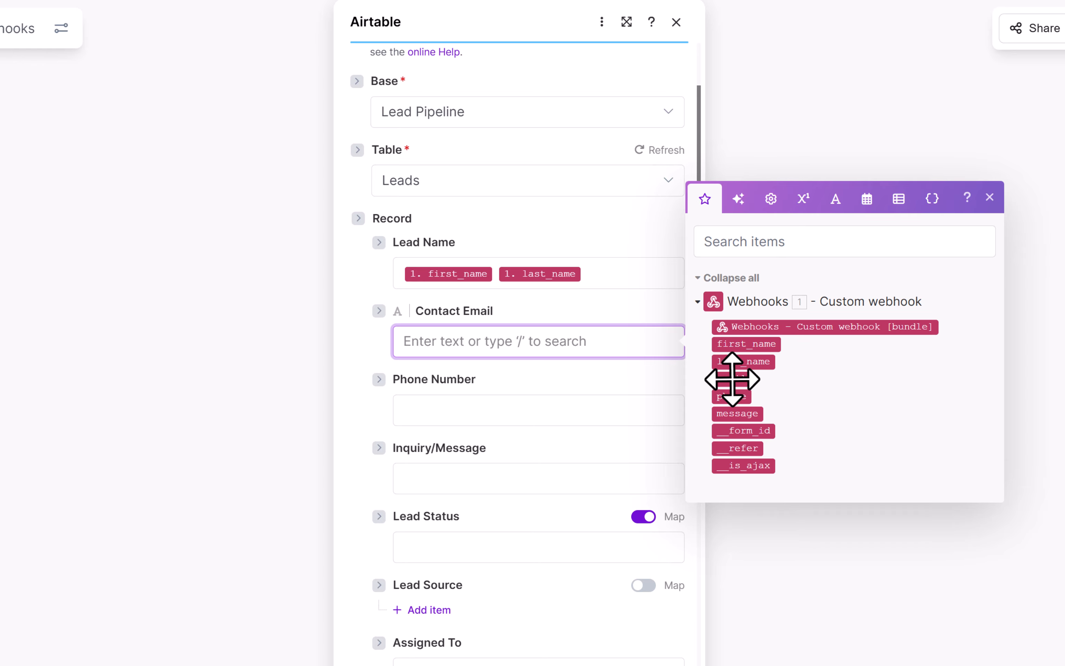
{"action": "left_click_drag", "start_coordinate": [730, 377], "coordinate": [514, 351]}
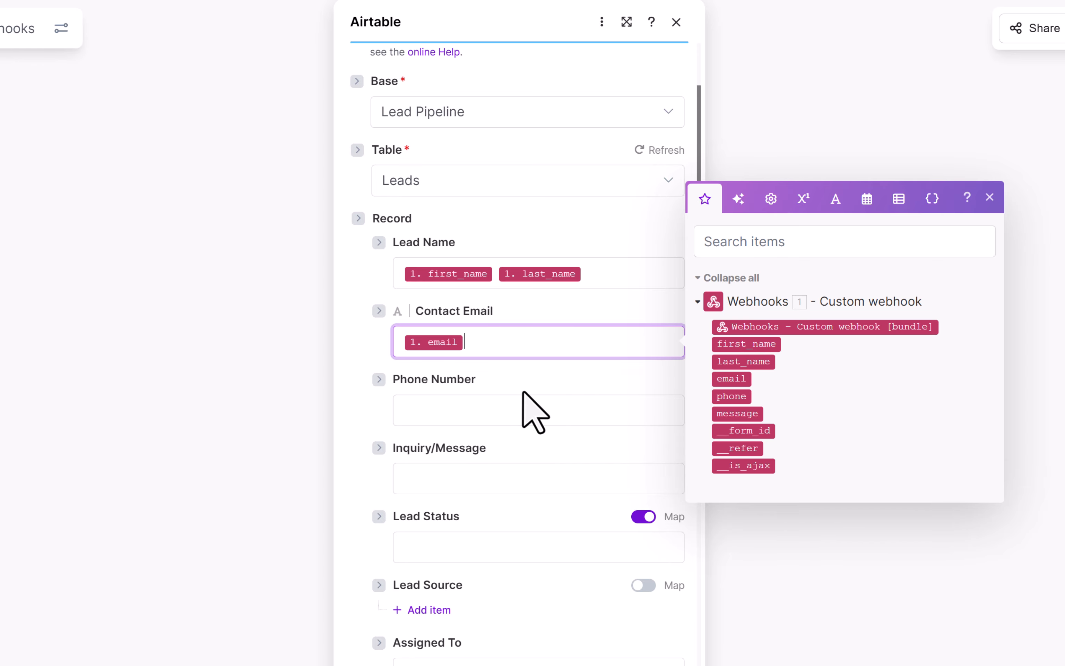
{"action": "left_click", "coordinate": [445, 409]}
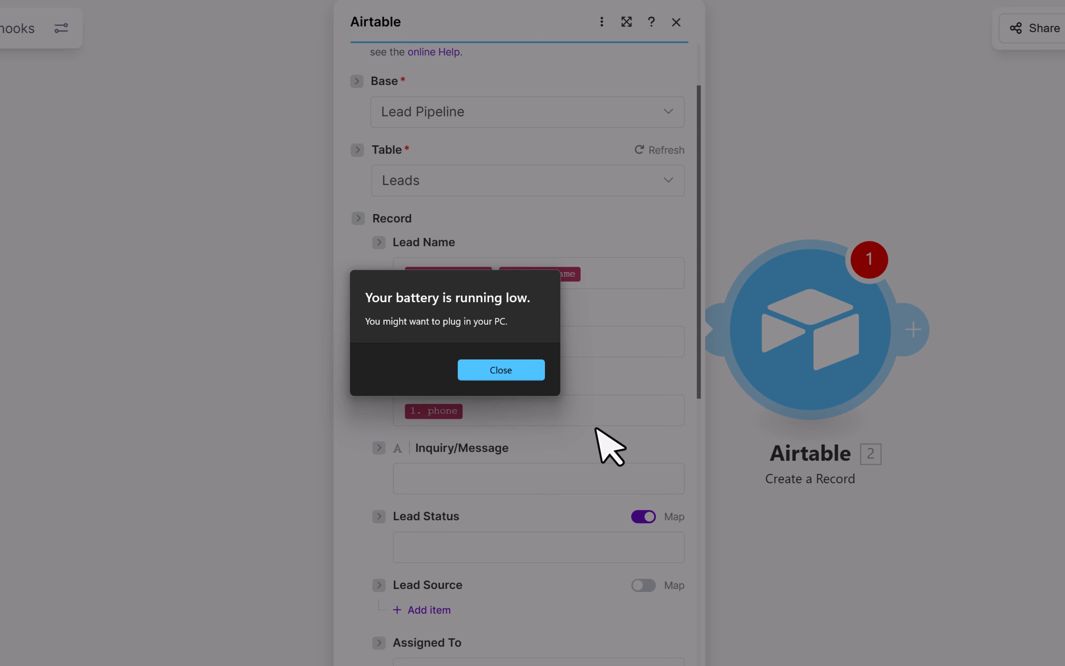
{"action": "left_click", "coordinate": [526, 378]}
Map the webhook's message value to the Inquiry/Message field.
{"action": "left_click", "coordinate": [521, 475]}
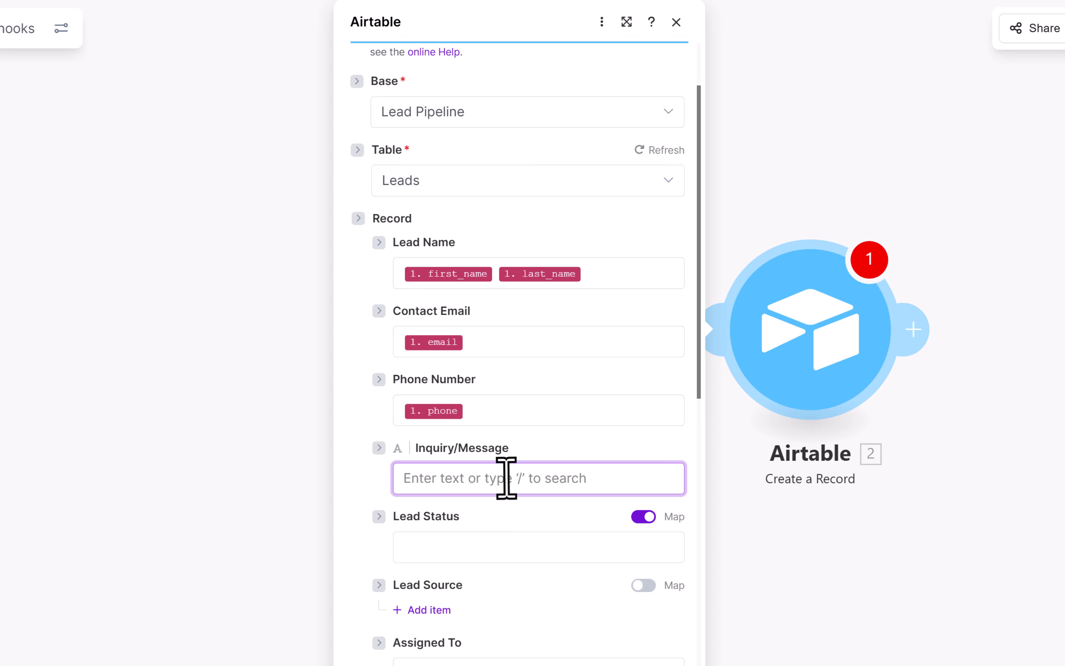
{"action": "left_click_drag", "start_coordinate": [726, 550], "coordinate": [545, 485]}
{"action": "left_click", "coordinate": [550, 614]}
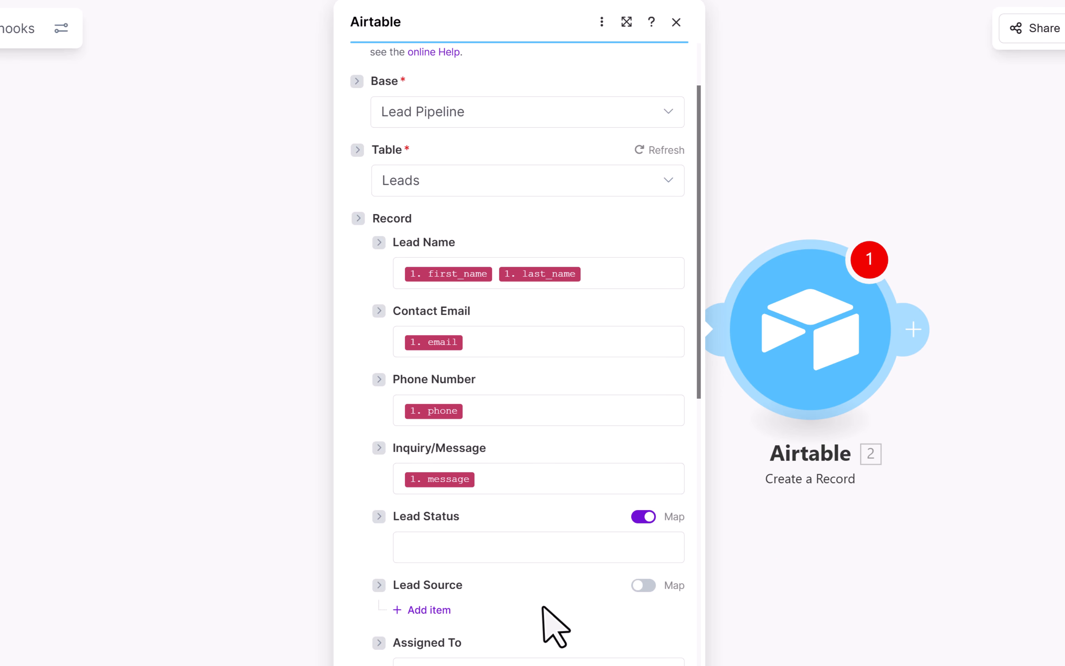
Review the remaining record fields, save the Airtable module's settings and save the scenario.
{"action": "scroll", "coordinate": [553, 555], "scroll_direction": "down", "scroll_amount": 3}
{"action": "scroll", "coordinate": [533, 520], "scroll_direction": "down", "scroll_amount": 3}
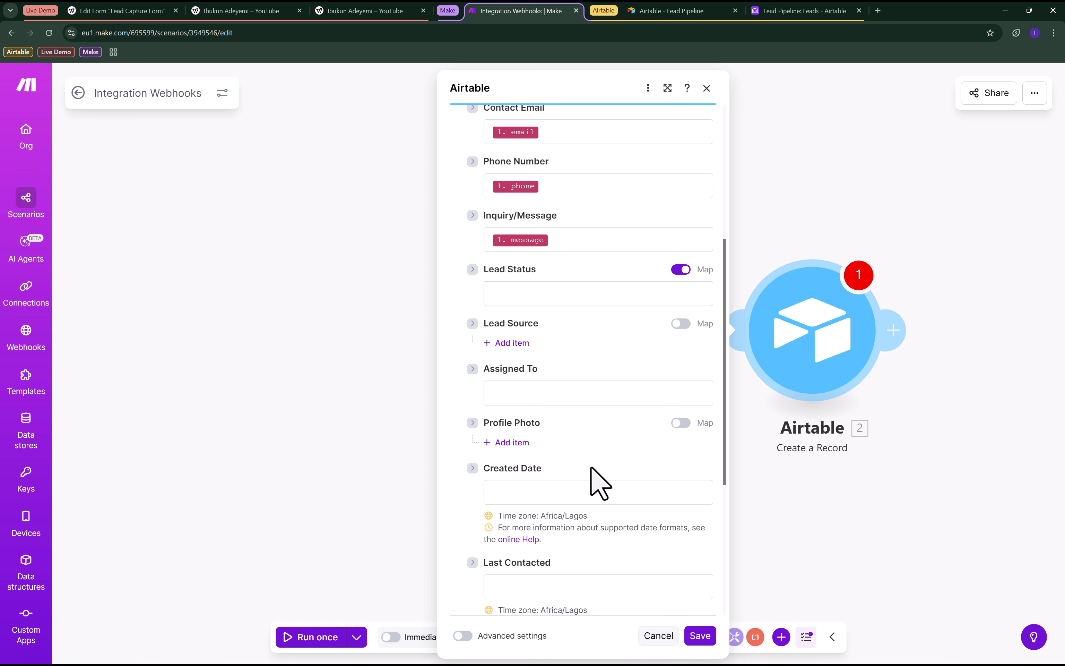
{"action": "scroll", "coordinate": [600, 483], "scroll_direction": "up", "scroll_amount": 3}
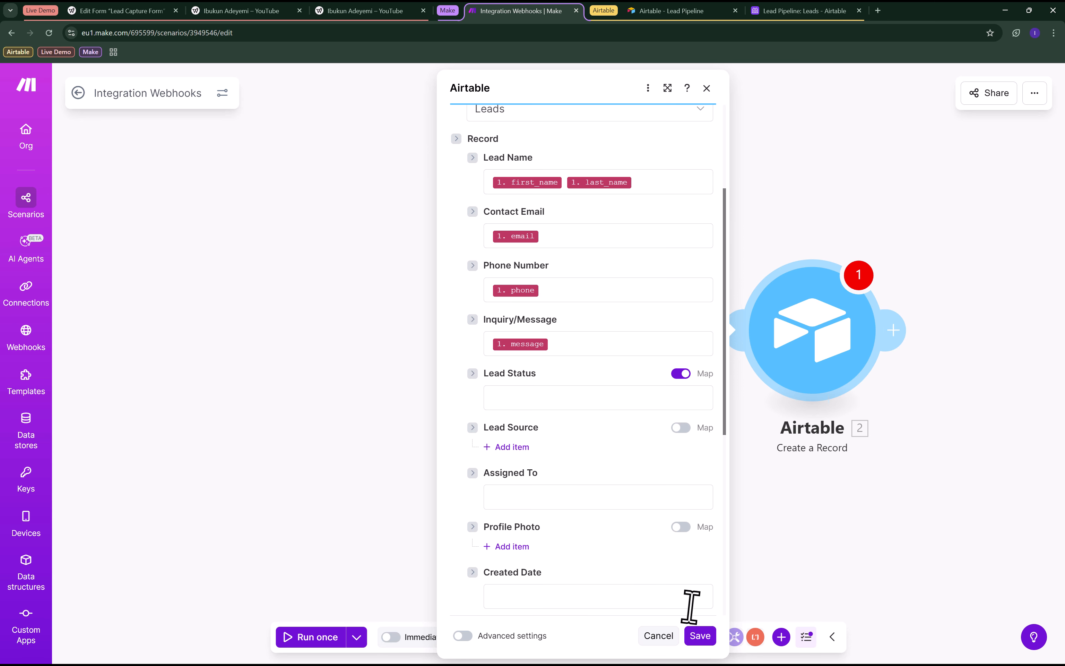
{"action": "left_click", "coordinate": [701, 635]}
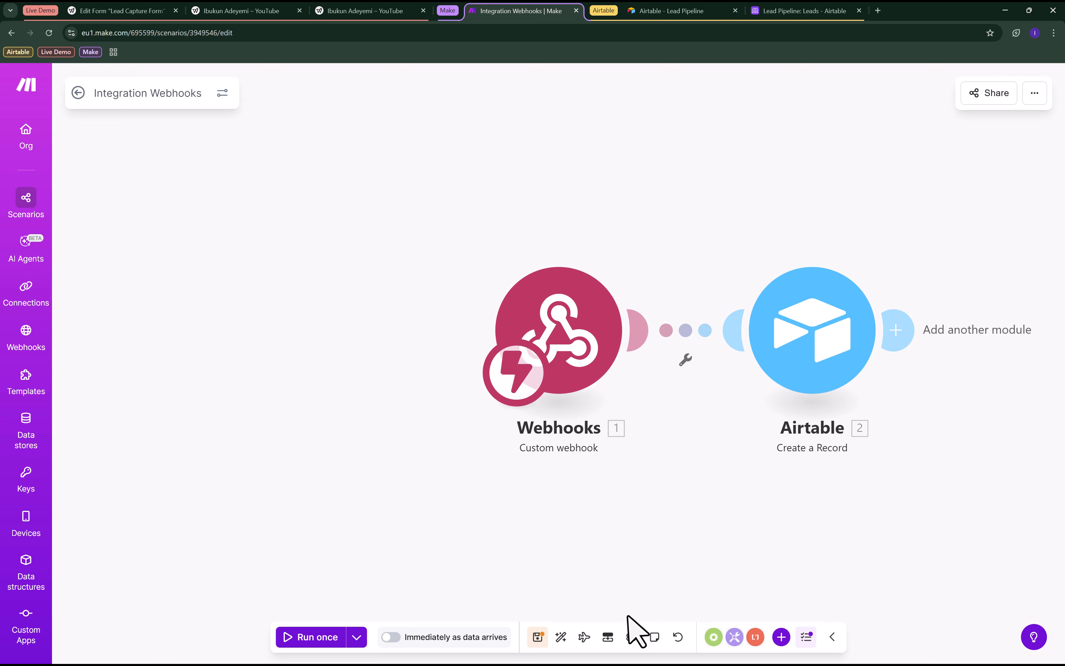
{"action": "left_click", "coordinate": [530, 641]}
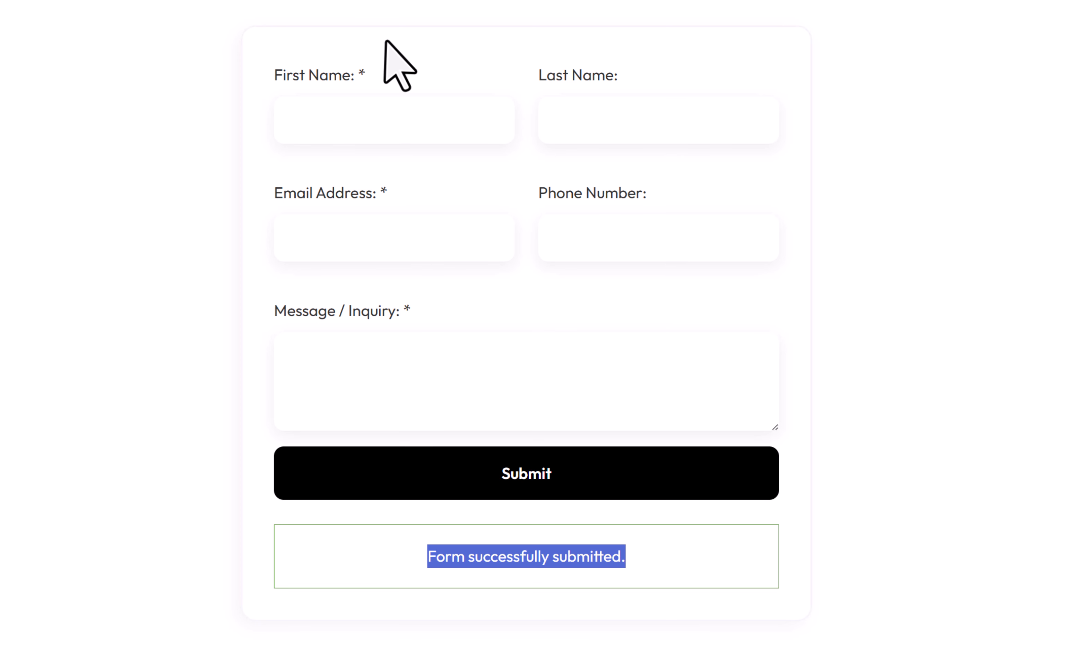
Look over the lead capture form on the live demo page.
{"action": "scroll", "coordinate": [230, 117], "scroll_direction": "up", "scroll_amount": 5}
{"action": "scroll", "coordinate": [253, 134], "scroll_direction": "down", "scroll_amount": 5}
{"action": "left_click", "coordinate": [225, 310]}
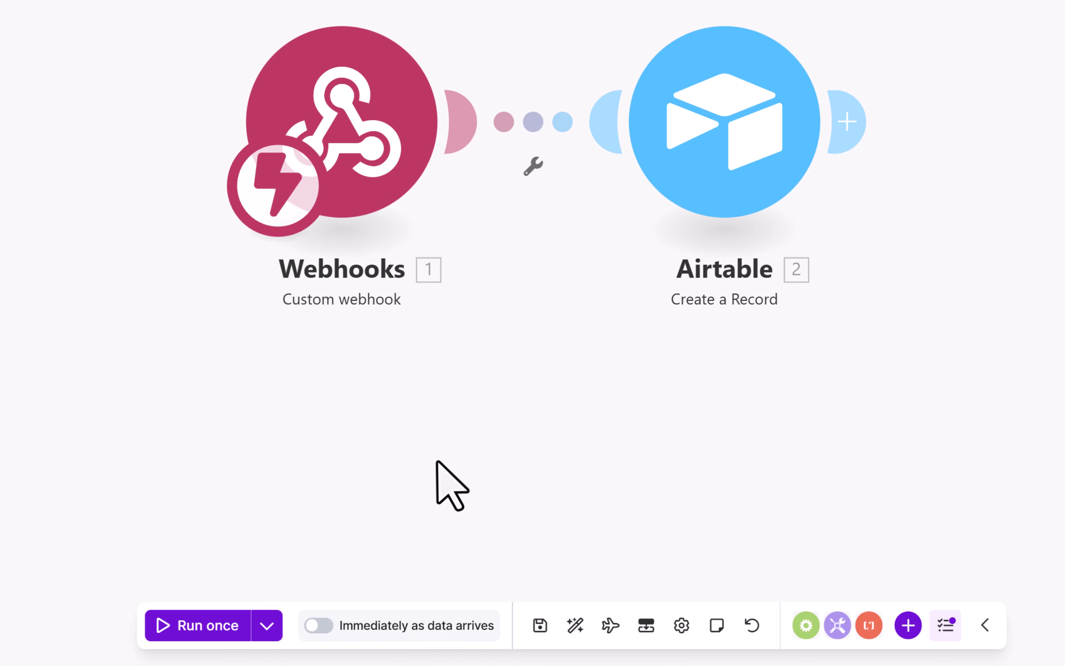
Activate the scenario with its schedule set to run Immediately as data arrives, and save the schedule settings and the scenario.
{"action": "left_click", "coordinate": [313, 630]}
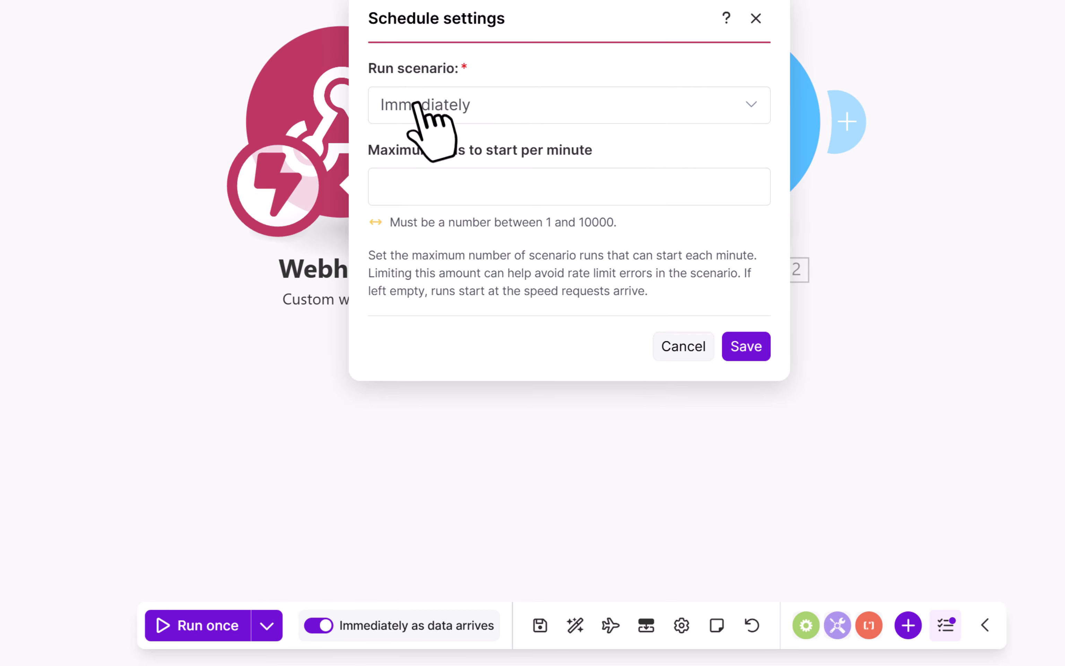
{"action": "left_click", "coordinate": [417, 106]}
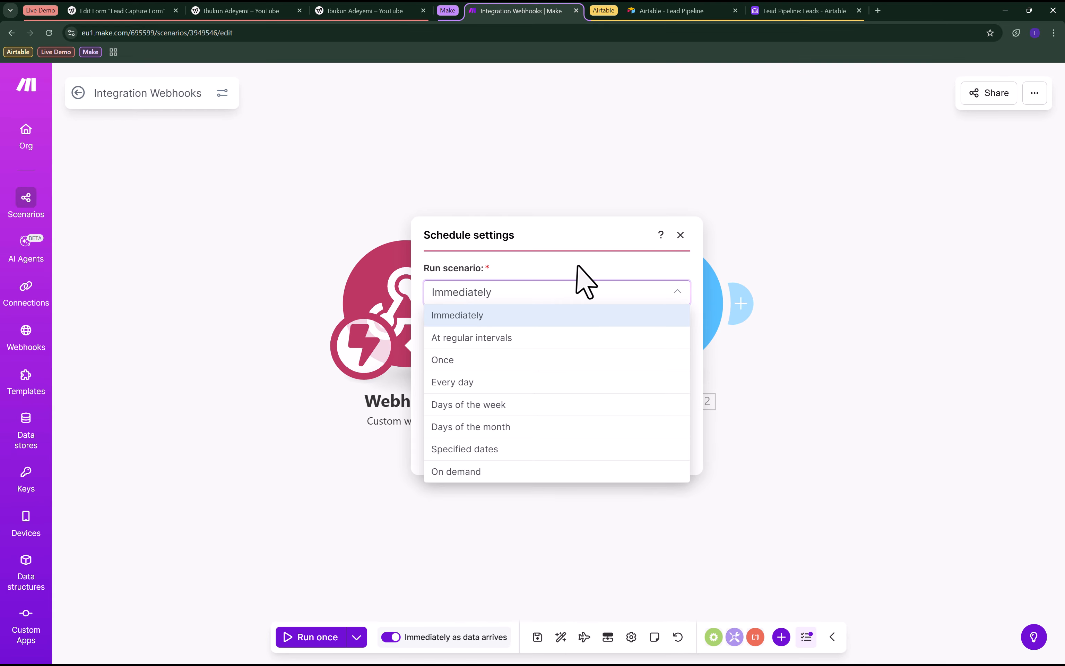
{"action": "left_click", "coordinate": [585, 314]}
{"action": "left_click", "coordinate": [669, 456]}
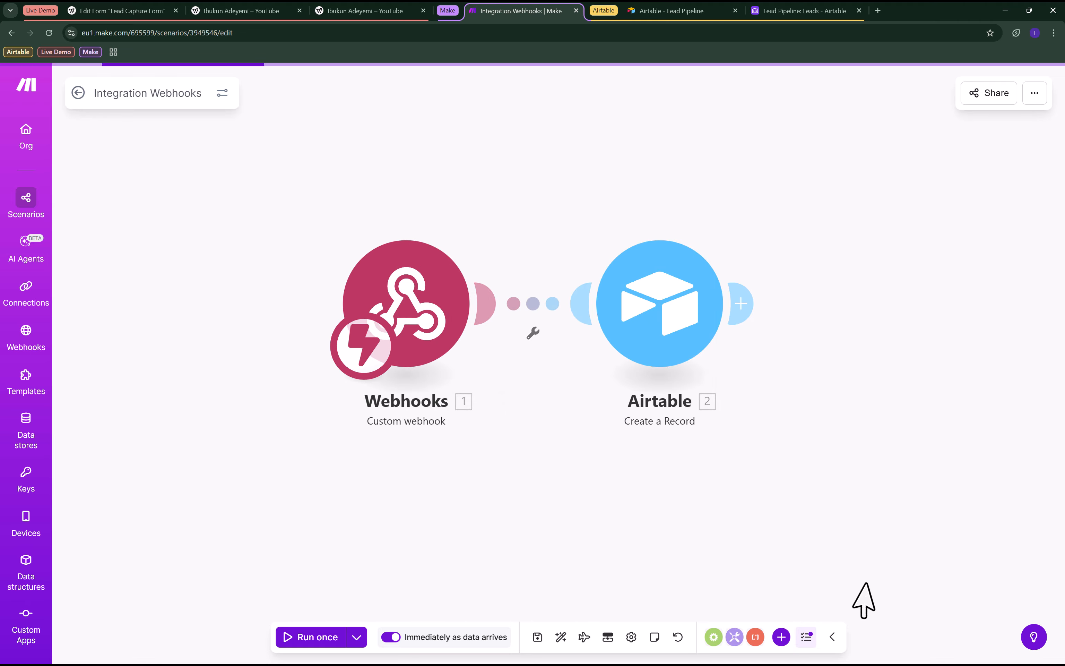
{"action": "left_click", "coordinate": [538, 637]}
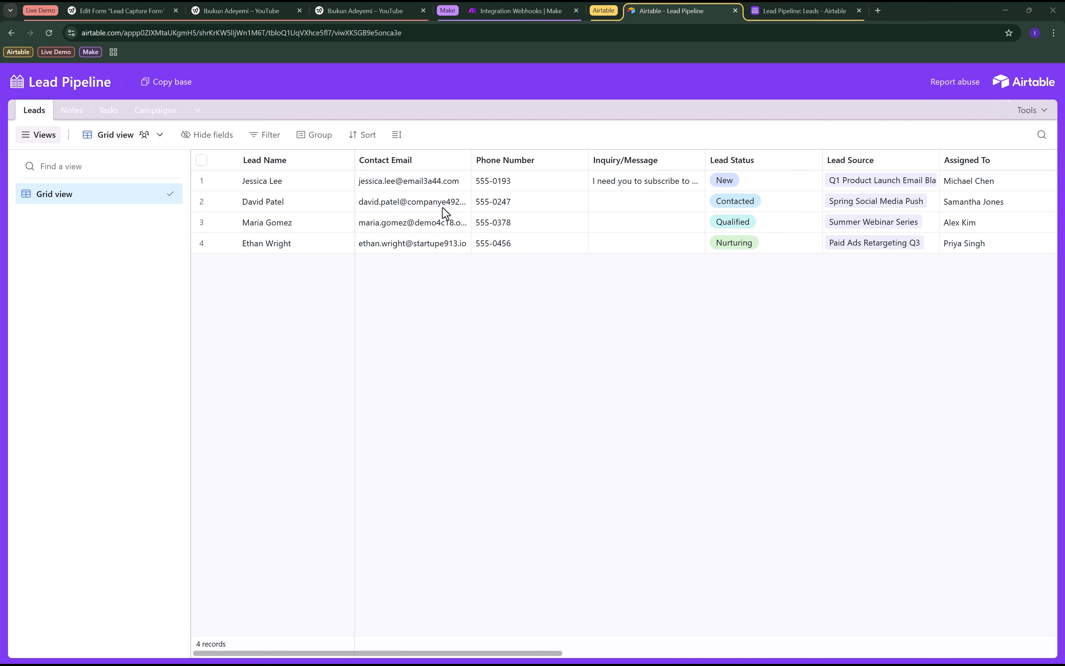
Switch to the live demo page and fill in the lead's first and last name from the suggested entries.
{"action": "left_click", "coordinate": [353, 14]}
{"action": "left_click", "coordinate": [444, 302]}
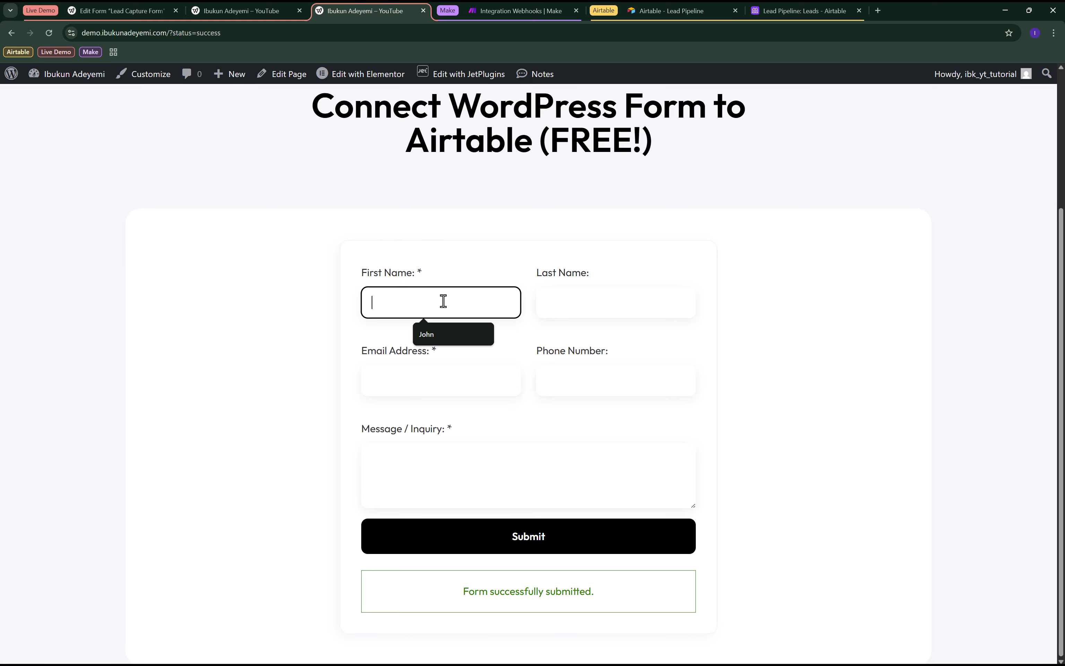
{"action": "left_click", "coordinate": [437, 333]}
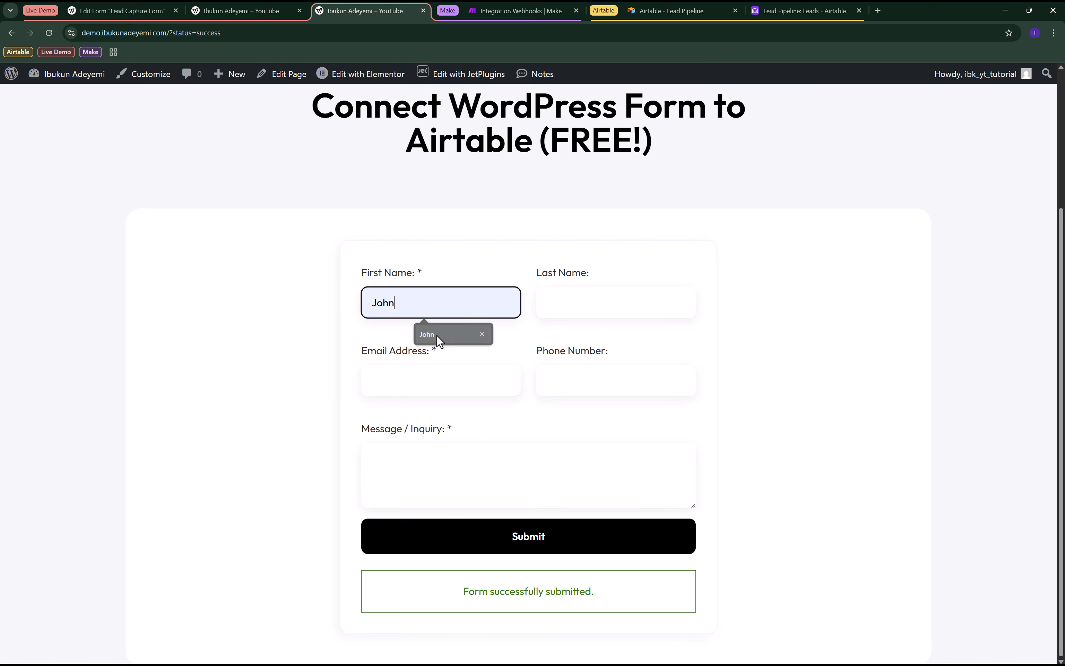
{"action": "left_click", "coordinate": [599, 303]}
{"action": "left_click", "coordinate": [606, 339]}
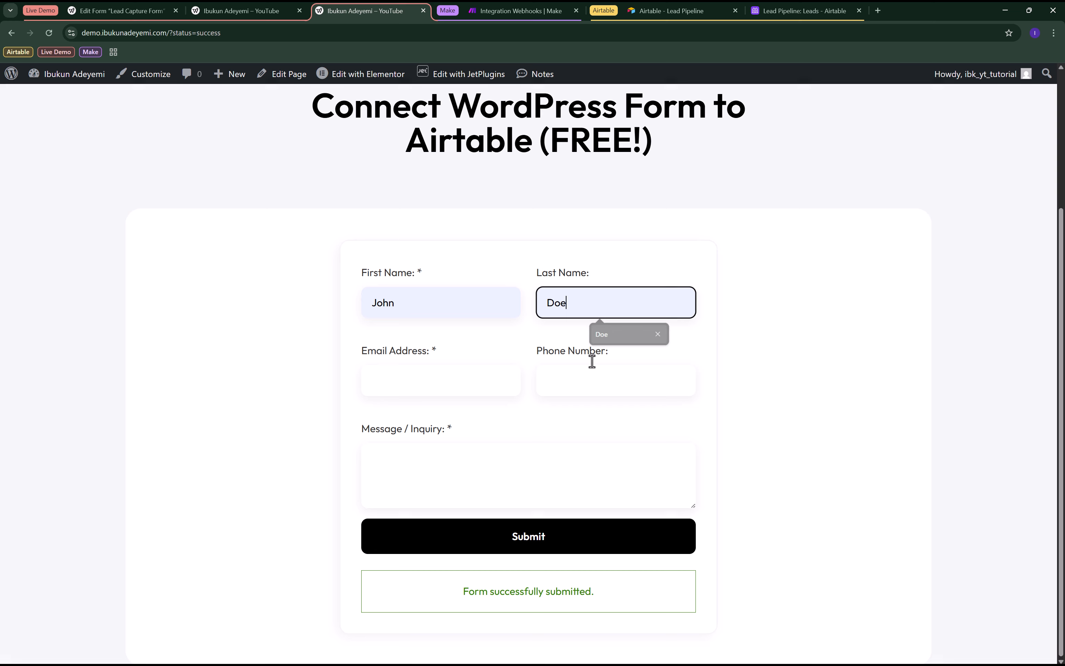
Fill in the lead's email address and phone number on the form using the suggested entries.
{"action": "left_click", "coordinate": [434, 376]}
{"action": "left_click", "coordinate": [452, 408]}
{"action": "left_click", "coordinate": [575, 383]}
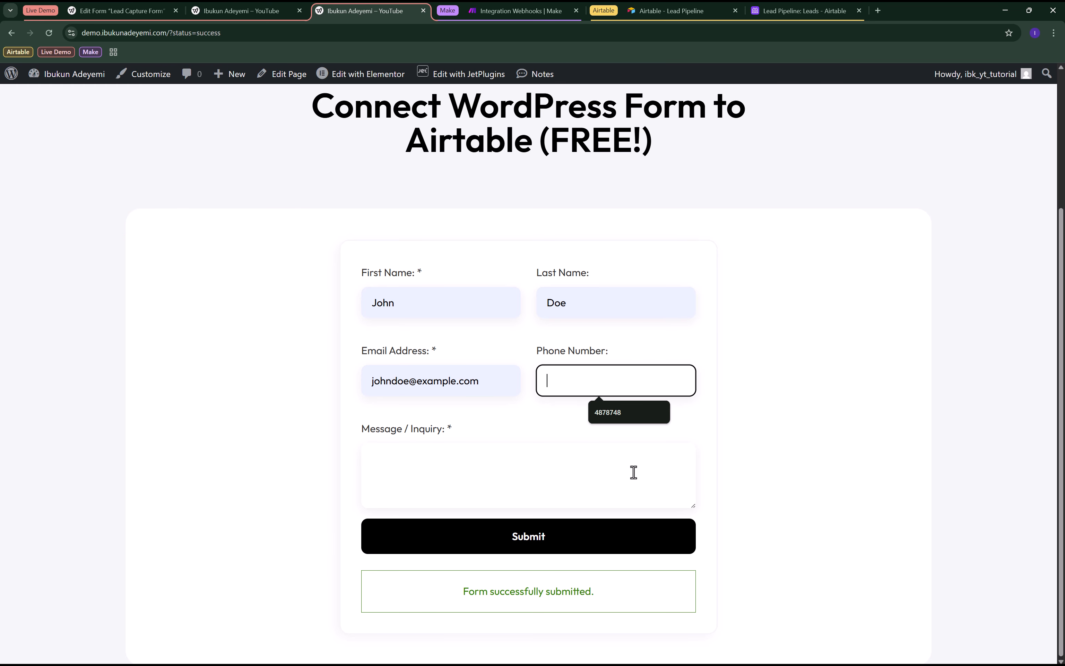
{"action": "left_click", "coordinate": [612, 414]}
Enter "Please Subscribe" as the message and submit the lead capture form, checking the submission status below it.
{"action": "left_click", "coordinate": [464, 461]}
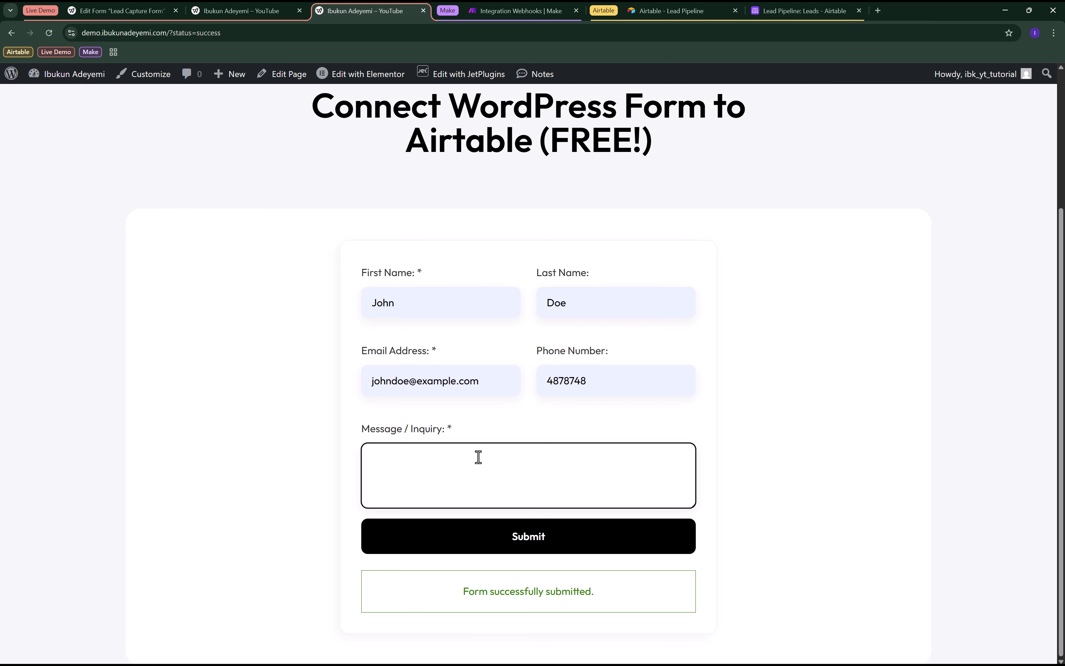
{"action": "type", "text": "Please Subscribe"}
{"action": "left_click", "coordinate": [581, 539]}
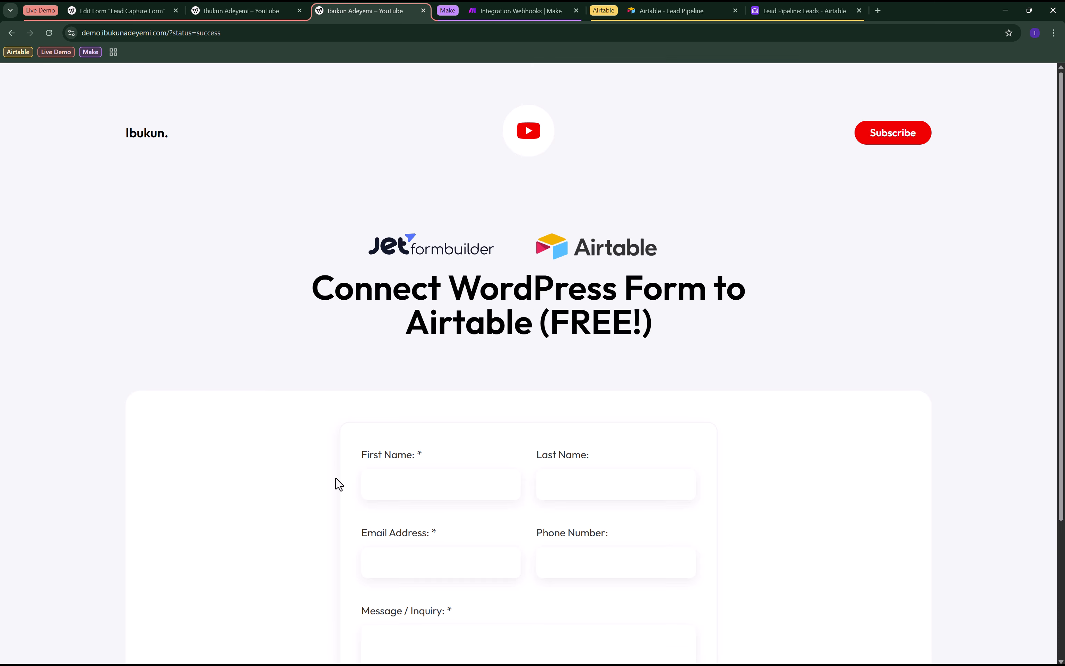
{"action": "scroll", "coordinate": [339, 484], "scroll_direction": "down", "scroll_amount": 4}
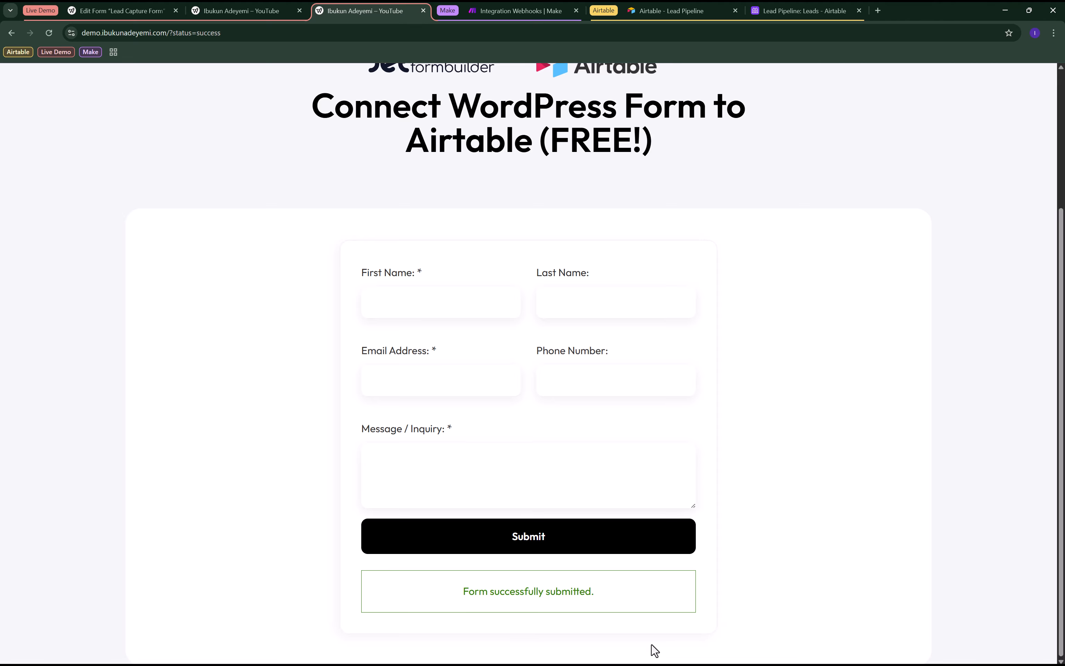
Check the Leads table of the Airtable Lead Pipeline base for the submitted record, comparing it with the demo form page.
{"action": "left_click", "coordinate": [665, 16]}
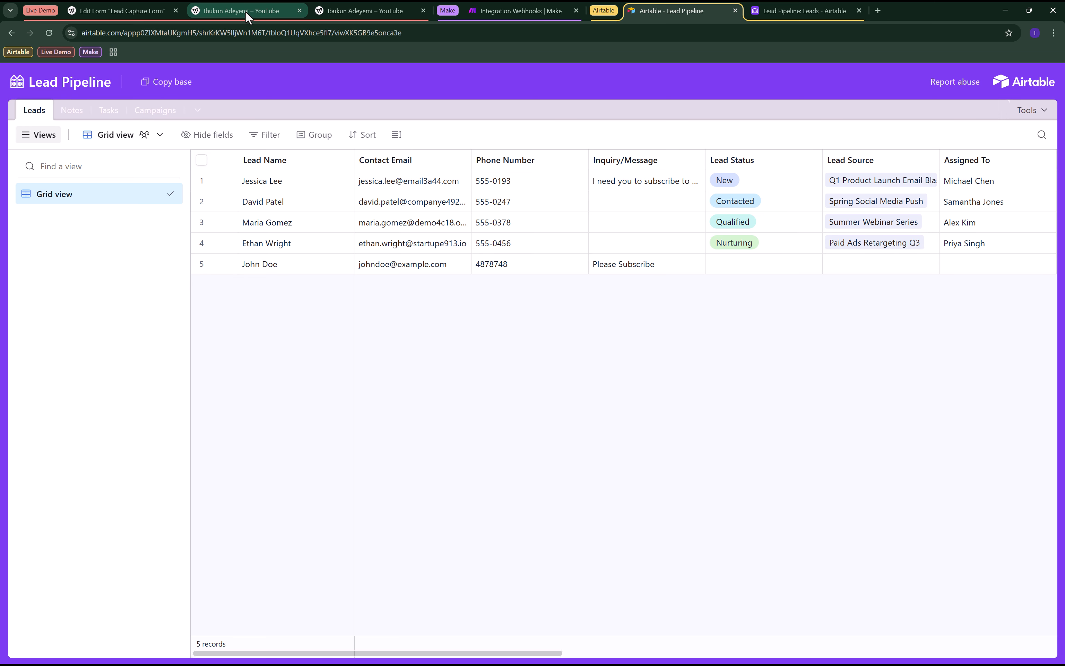
{"action": "left_click", "coordinate": [353, 11]}
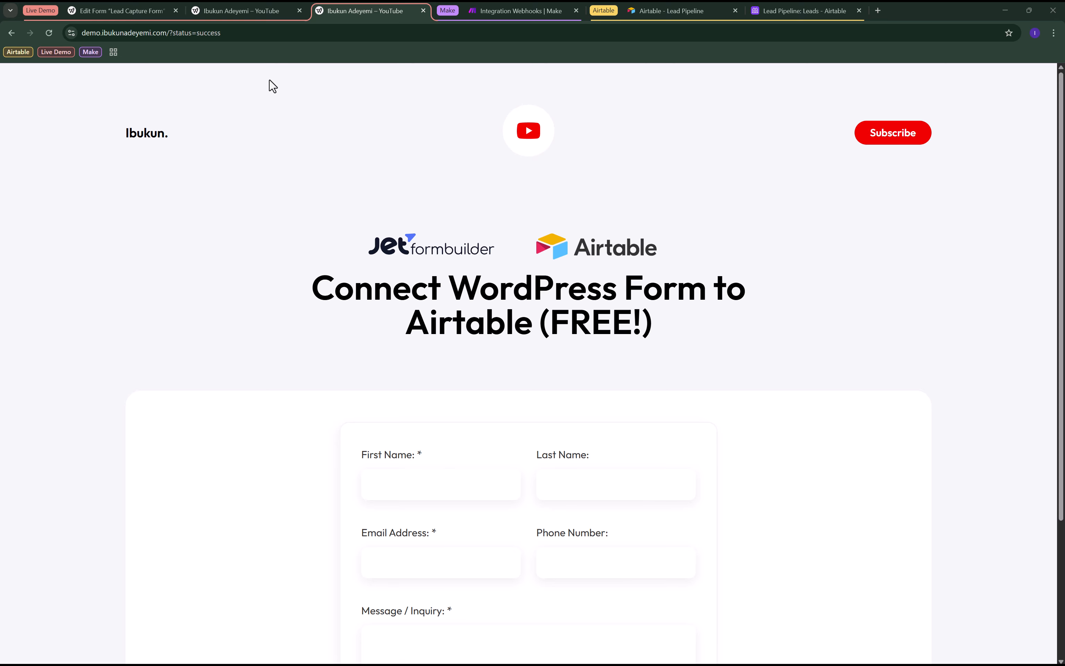
{"action": "left_click", "coordinate": [672, 11]}
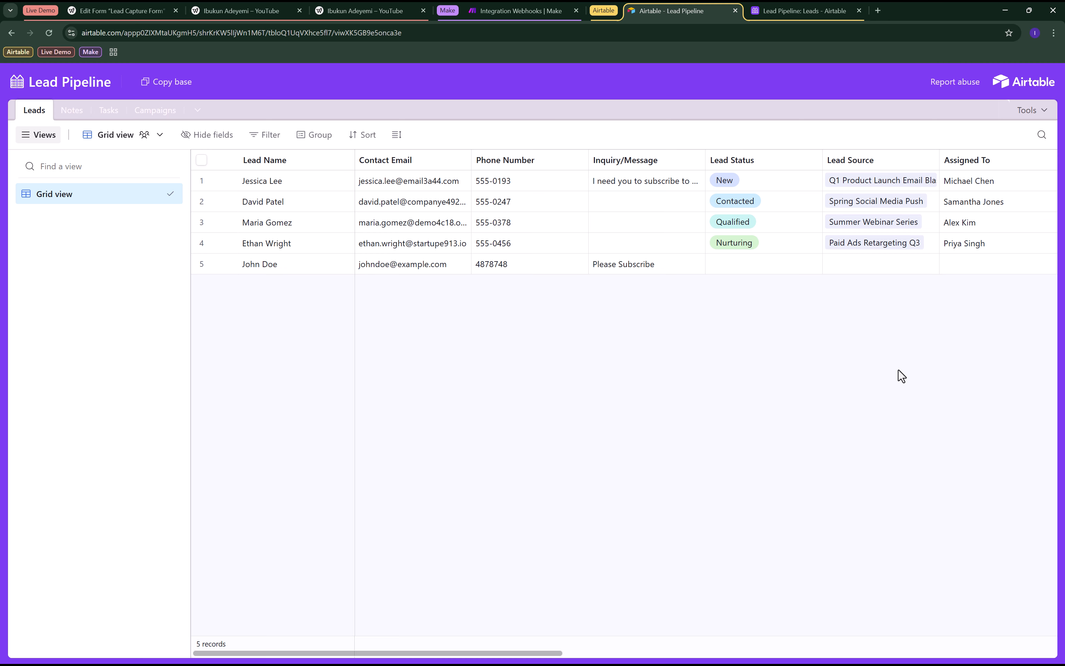